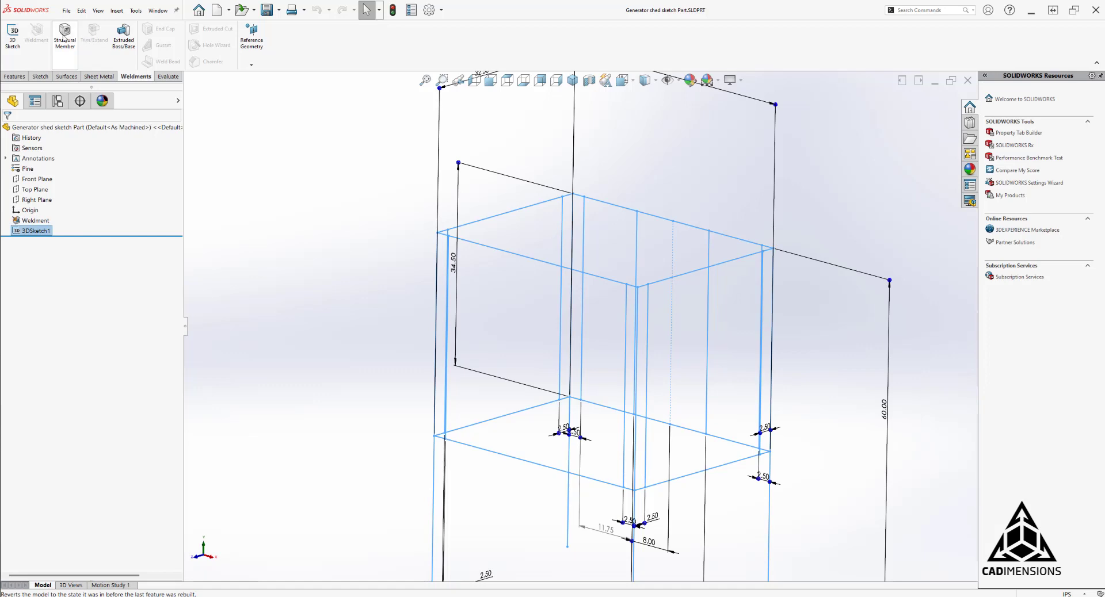
# Create Custom Lumber 4 x 4 structural members along the sketch's four vertical corner lines.
pyautogui.click(64, 39)
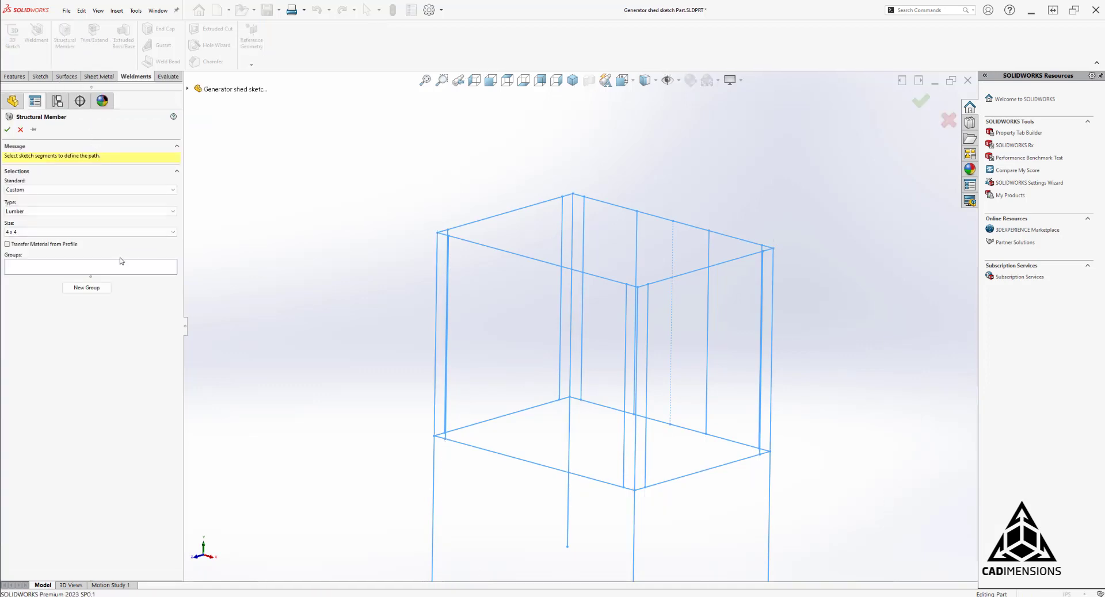
pyautogui.click(94, 287)
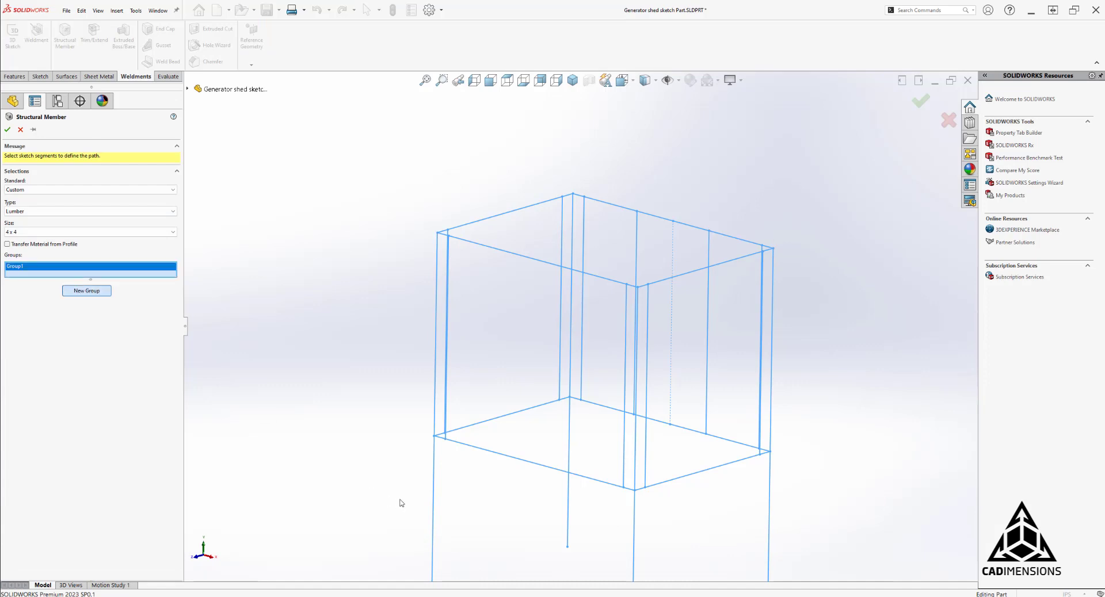
pyautogui.click(436, 490)
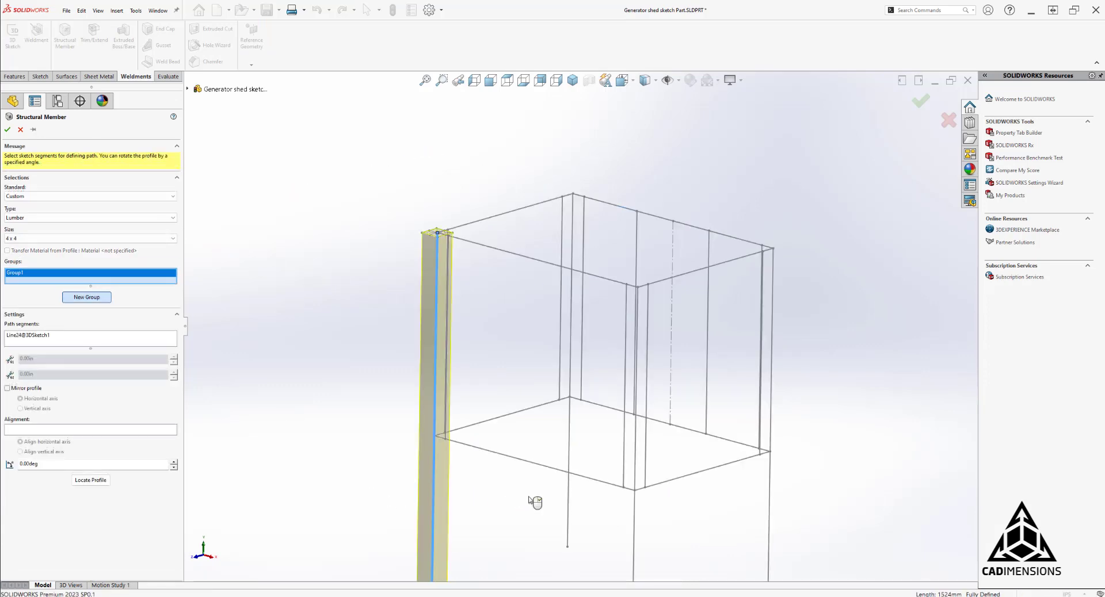
pyautogui.click(569, 505)
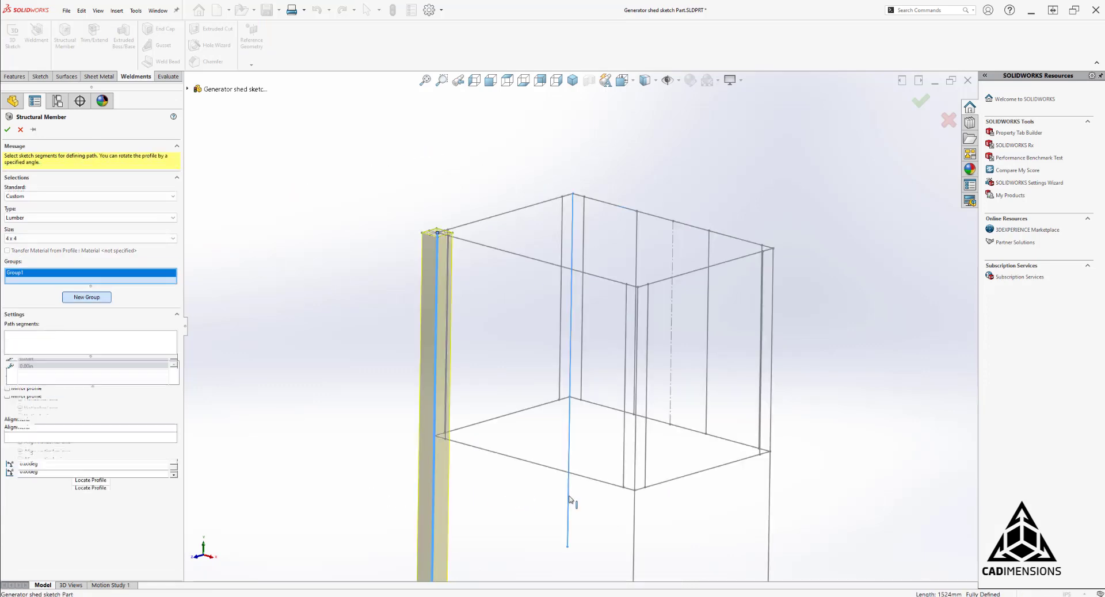
pyautogui.click(634, 532)
pyautogui.click(771, 506)
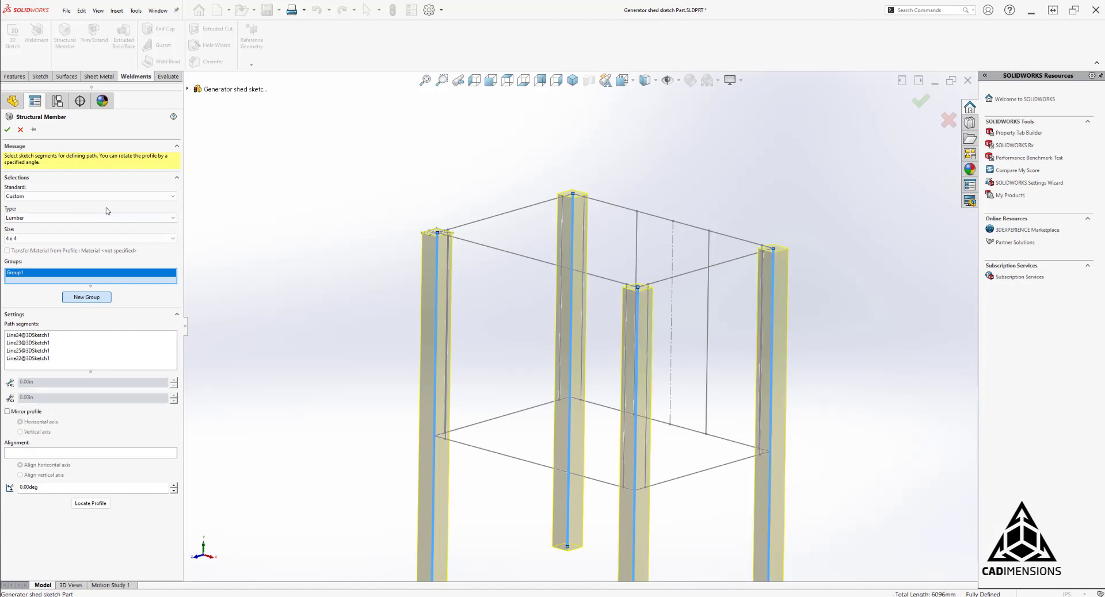
pyautogui.click(7, 130)
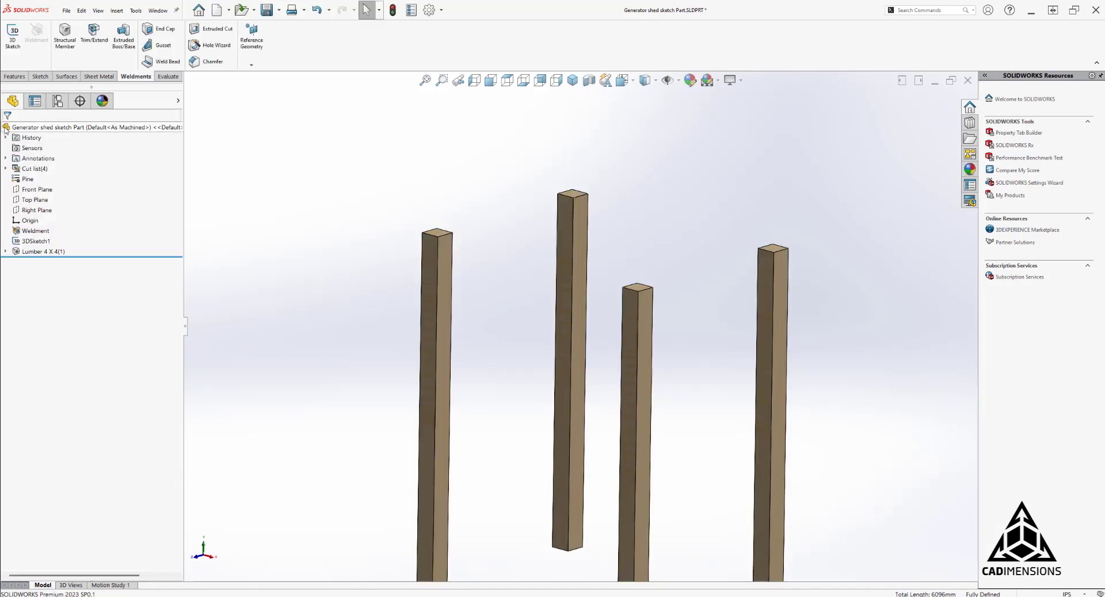
# Start a Lumber 2 X 4 structural member from the 3D sketch, with a group on the four upper rectangle lines.
pyautogui.click(34, 241)
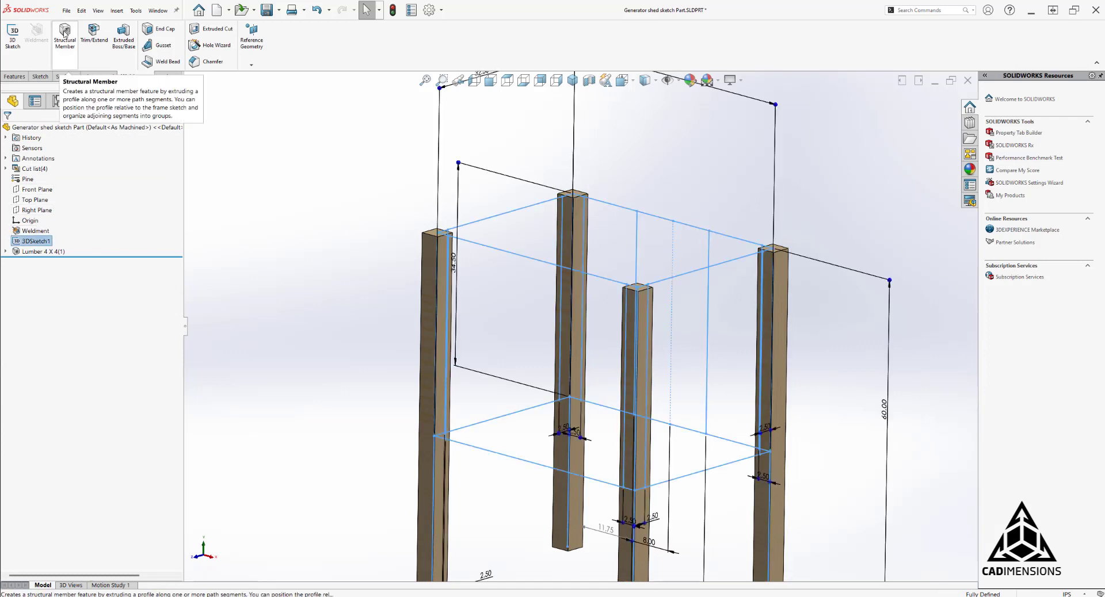
pyautogui.click(64, 34)
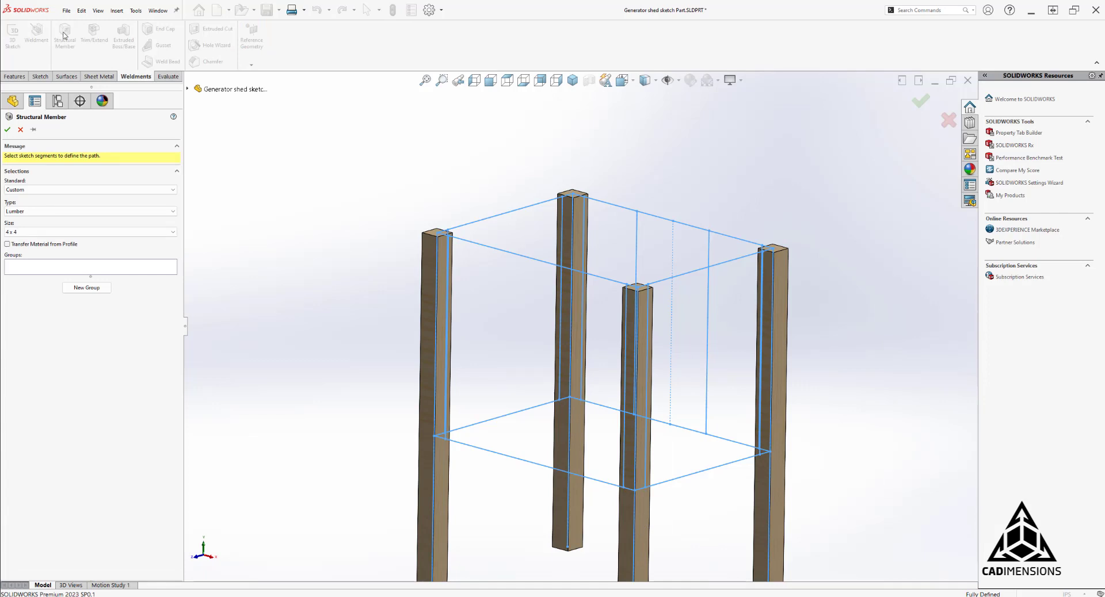
pyautogui.click(92, 235)
pyautogui.click(87, 251)
pyautogui.click(86, 288)
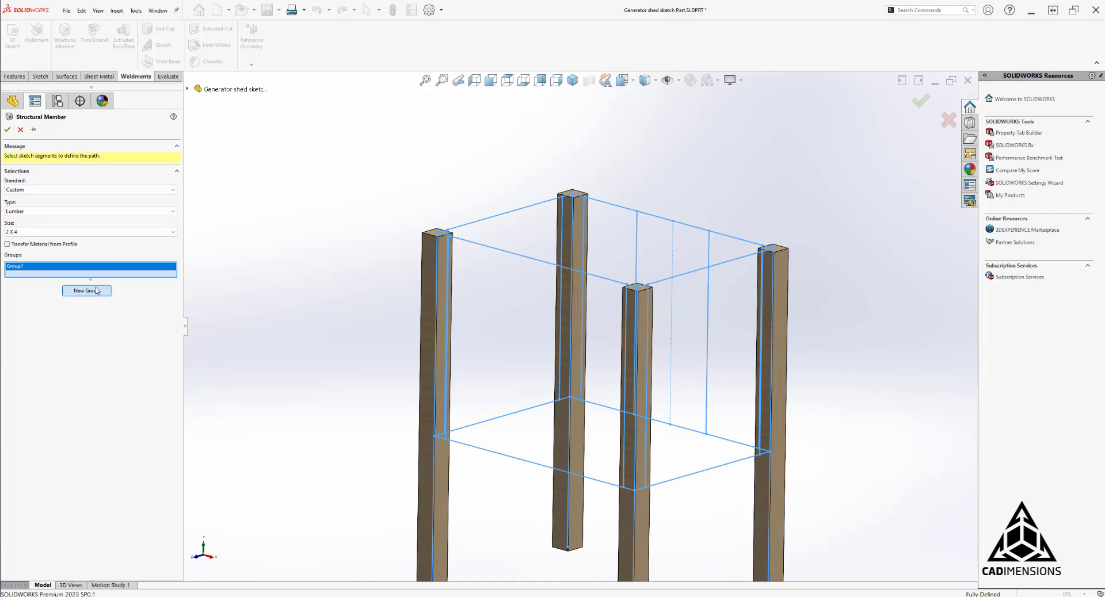
pyautogui.click(523, 208)
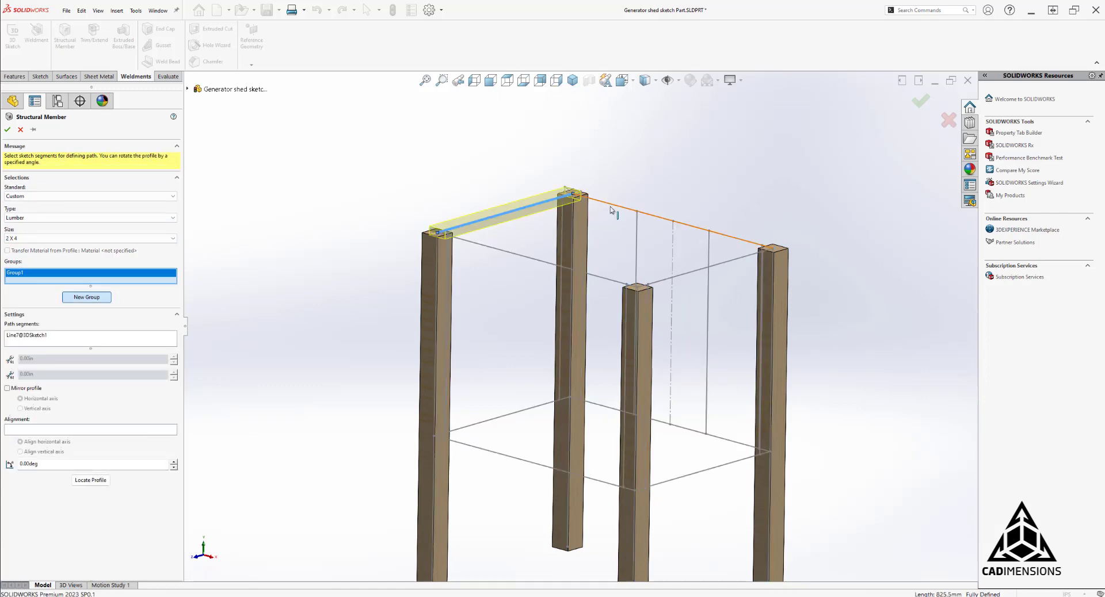
pyautogui.click(612, 206)
pyautogui.click(681, 278)
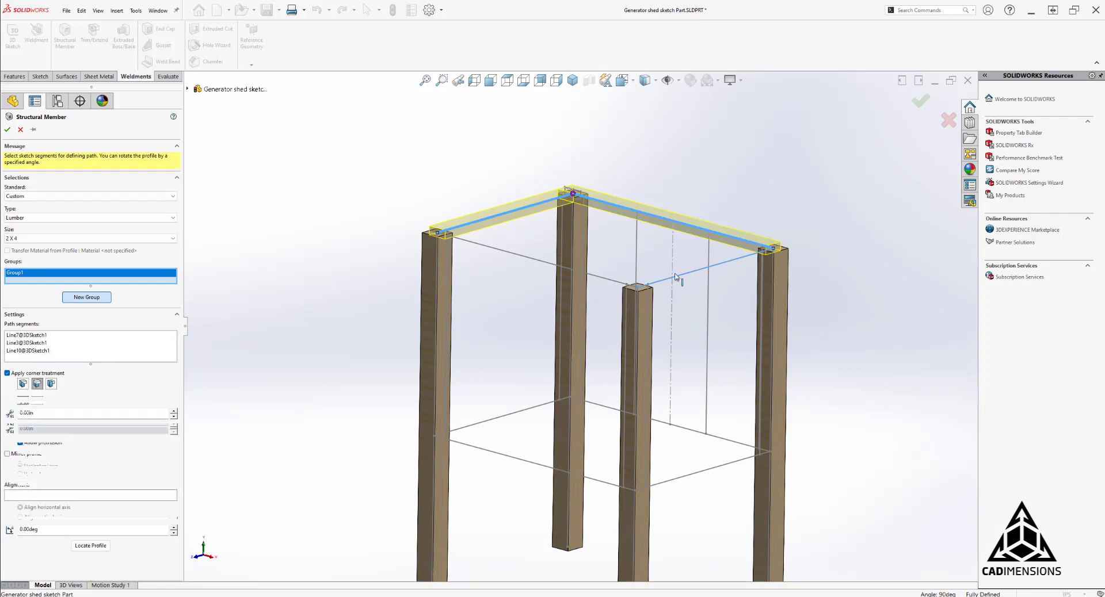
pyautogui.click(594, 277)
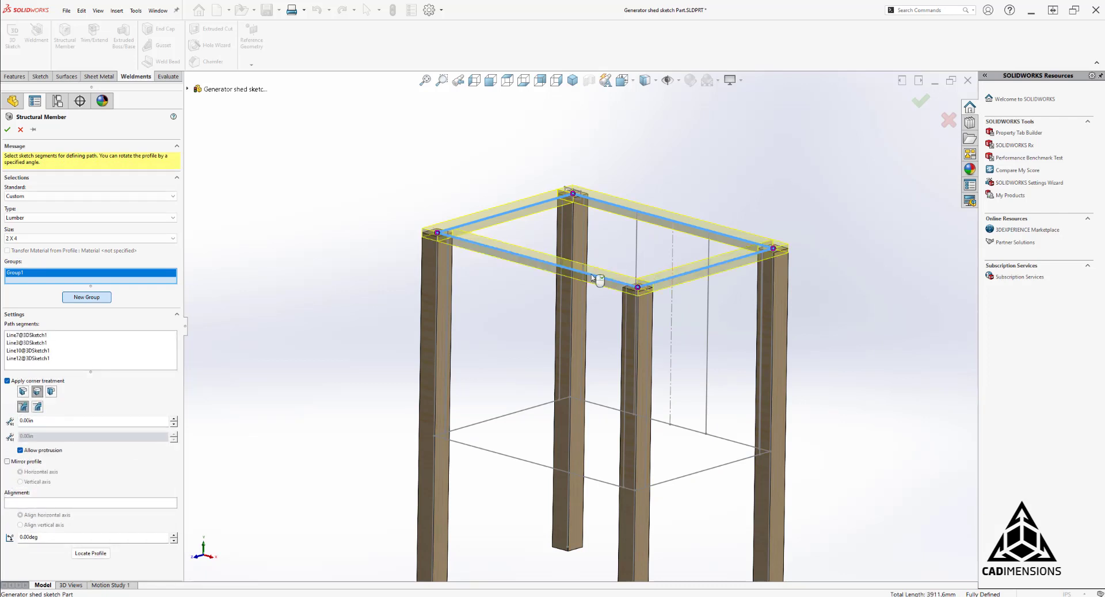
# Add a second 2 X 4 group along the four lines of the lower rectangle.
pyautogui.click(88, 298)
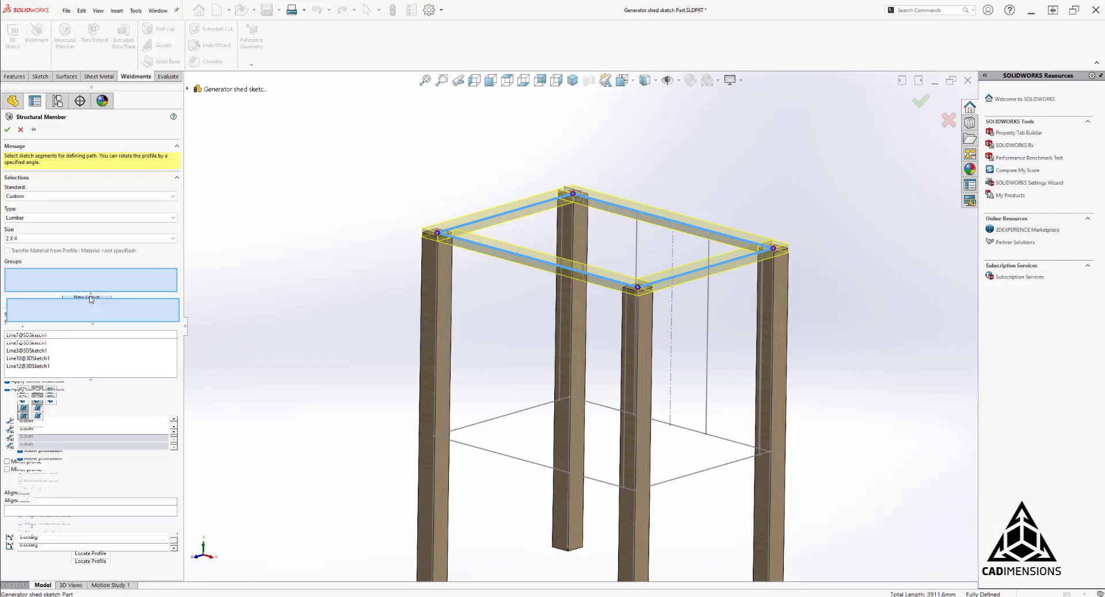
pyautogui.click(484, 449)
pyautogui.click(482, 425)
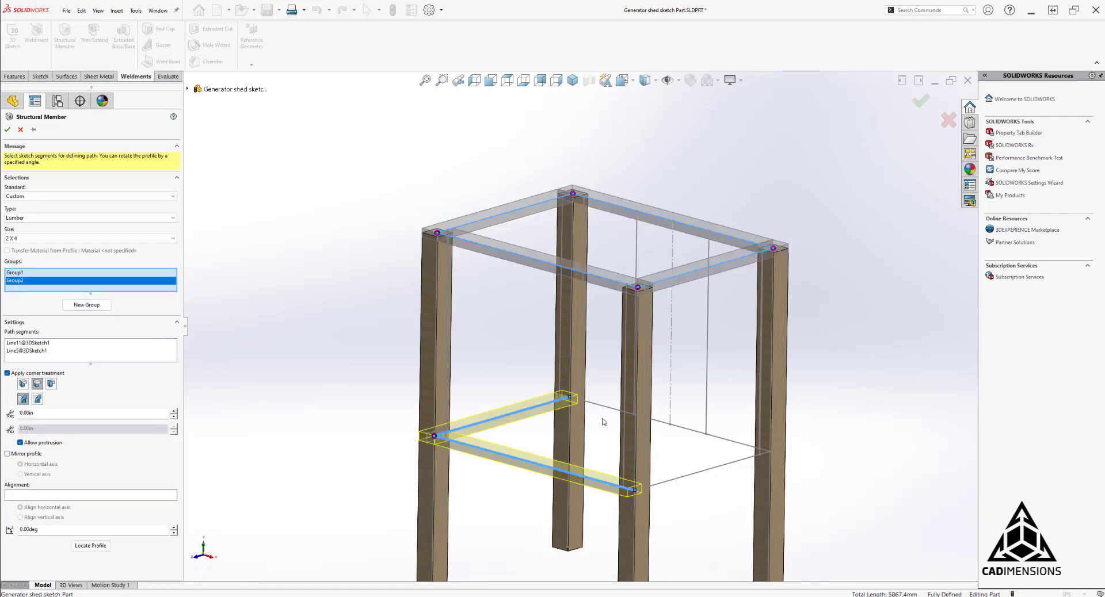
pyautogui.click(614, 412)
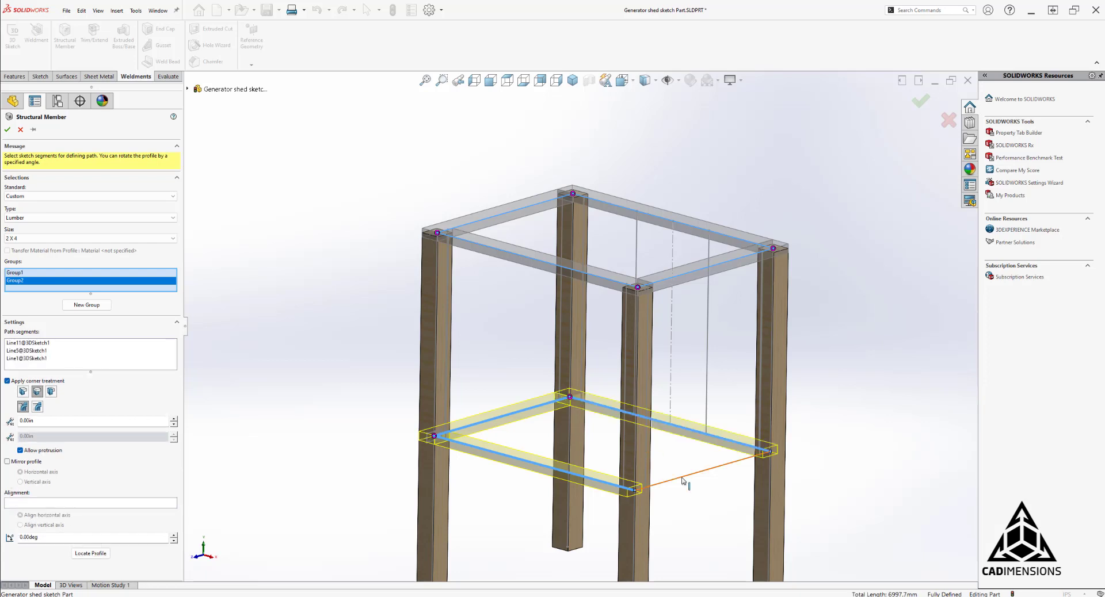
pyautogui.click(687, 476)
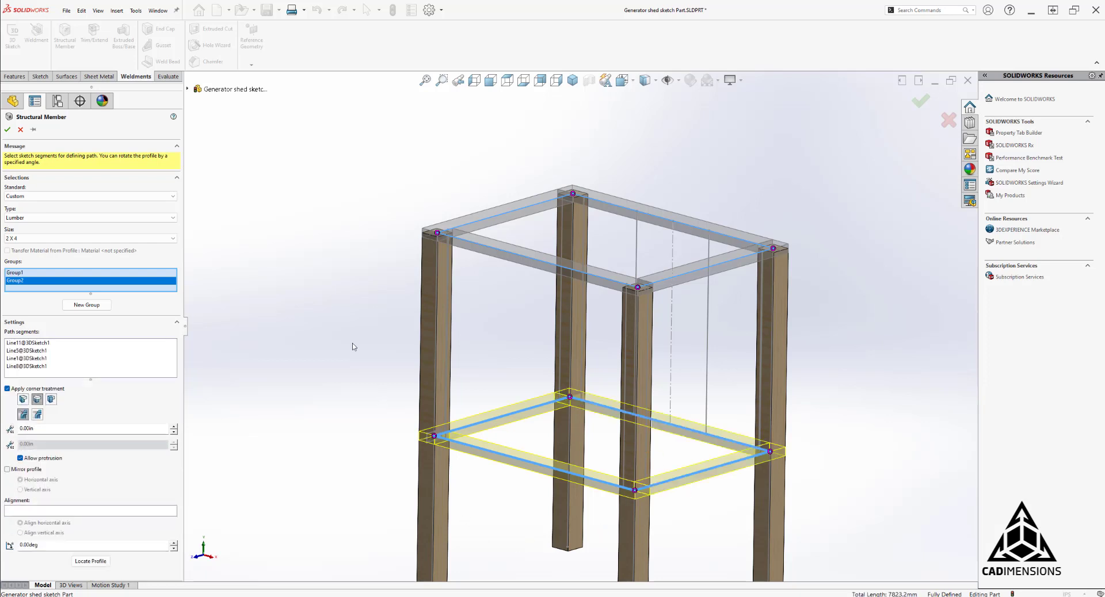
# Relocate the upper group's profile so the midpoint of its top edge coincides with the path.
pyautogui.click(109, 273)
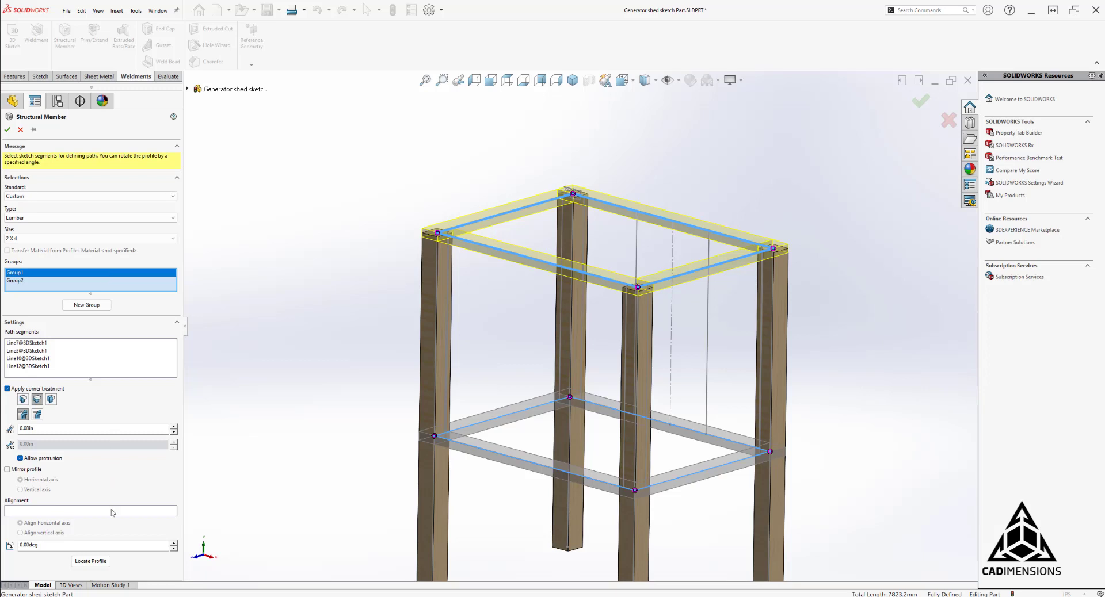
pyautogui.click(105, 567)
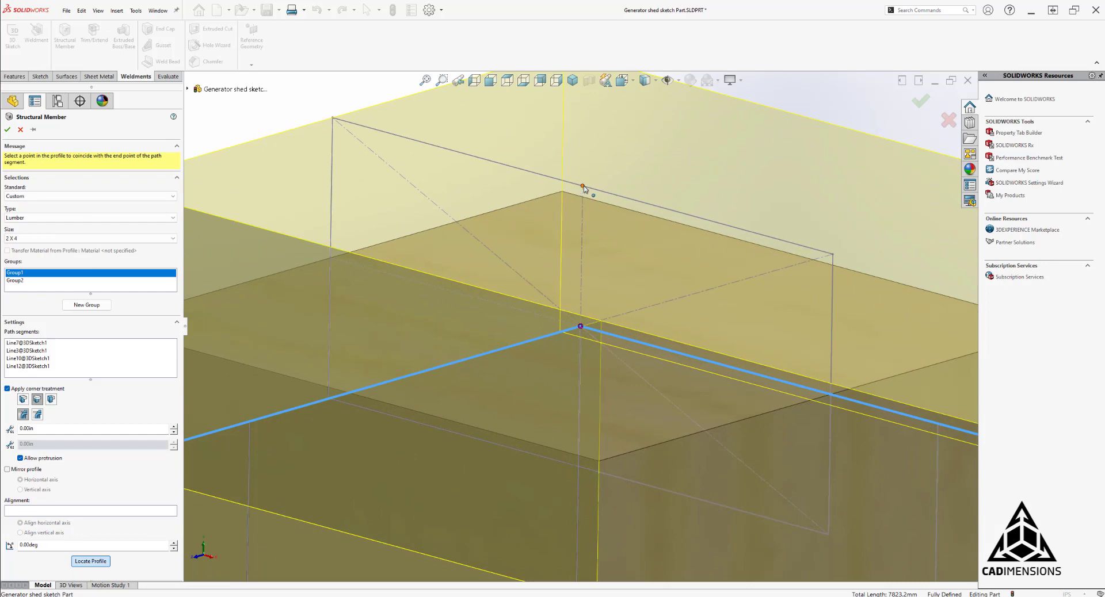
pyautogui.click(583, 187)
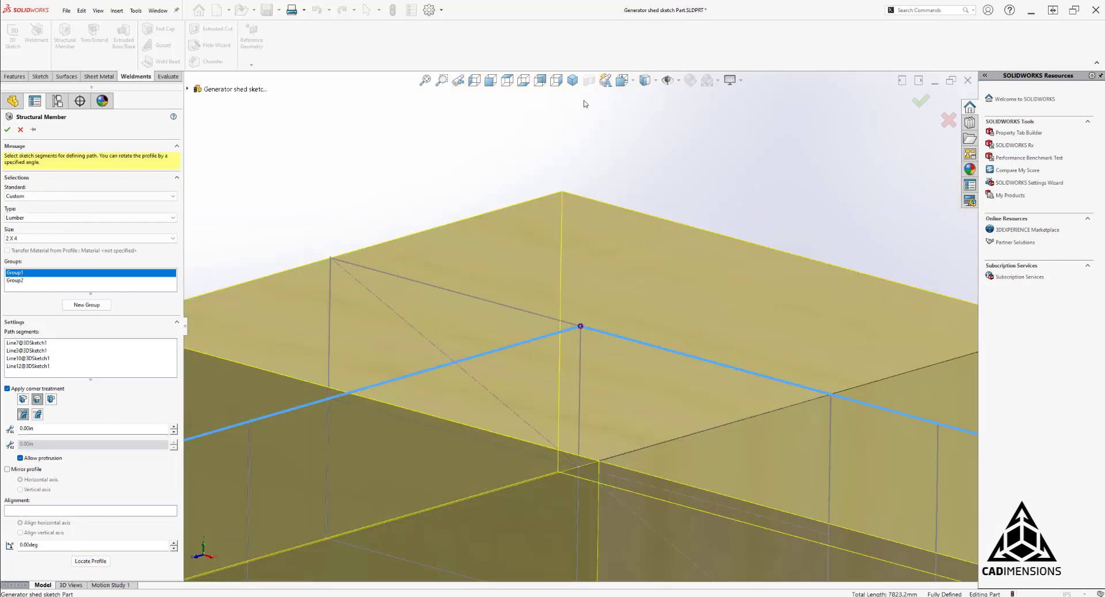
pyautogui.click(572, 80)
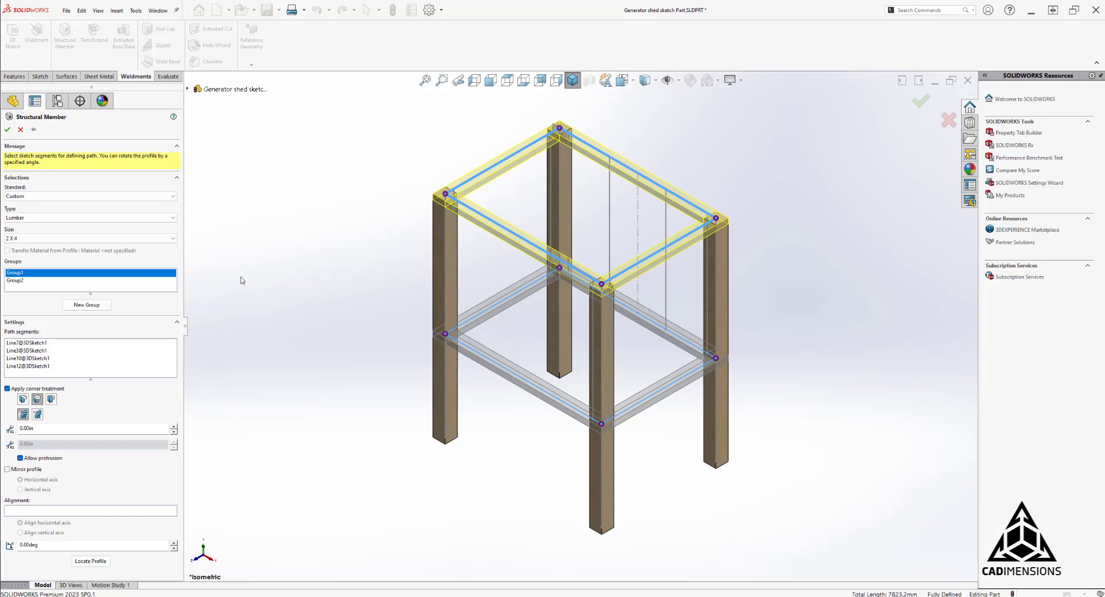
# Add a third 2 X 4 group along the four short vertical lines beside the corner posts.
pyautogui.click(86, 305)
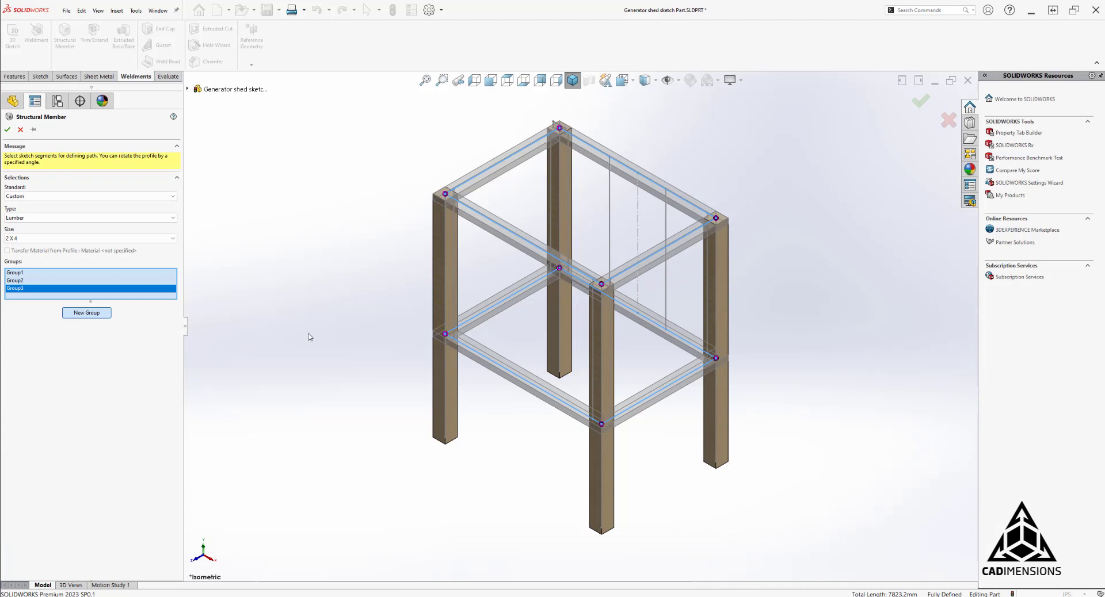
pyautogui.click(570, 203)
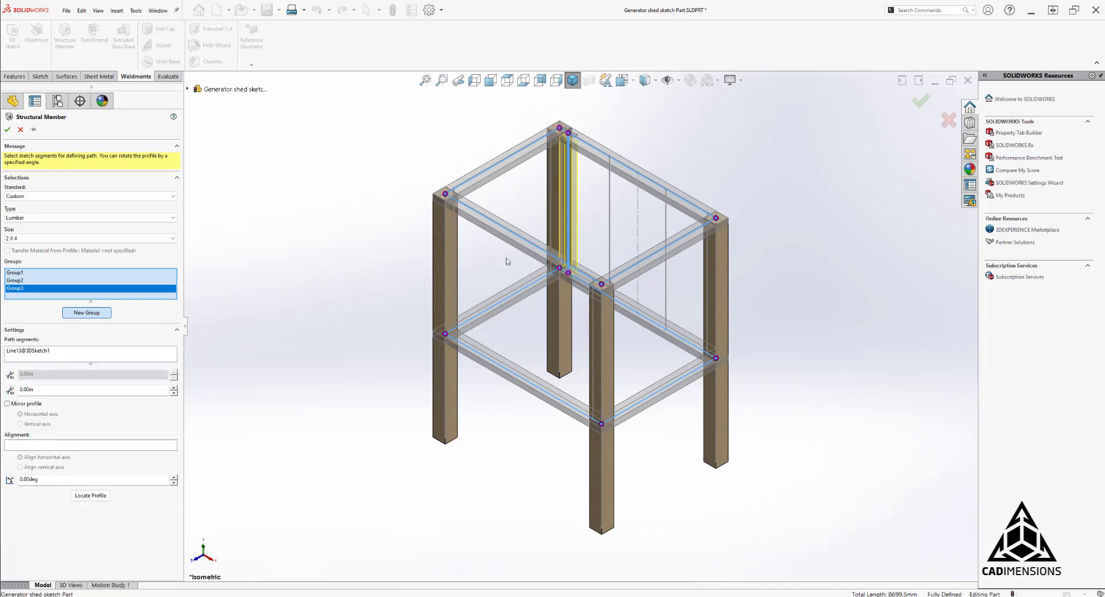
pyautogui.scroll(-5, 461, 318)
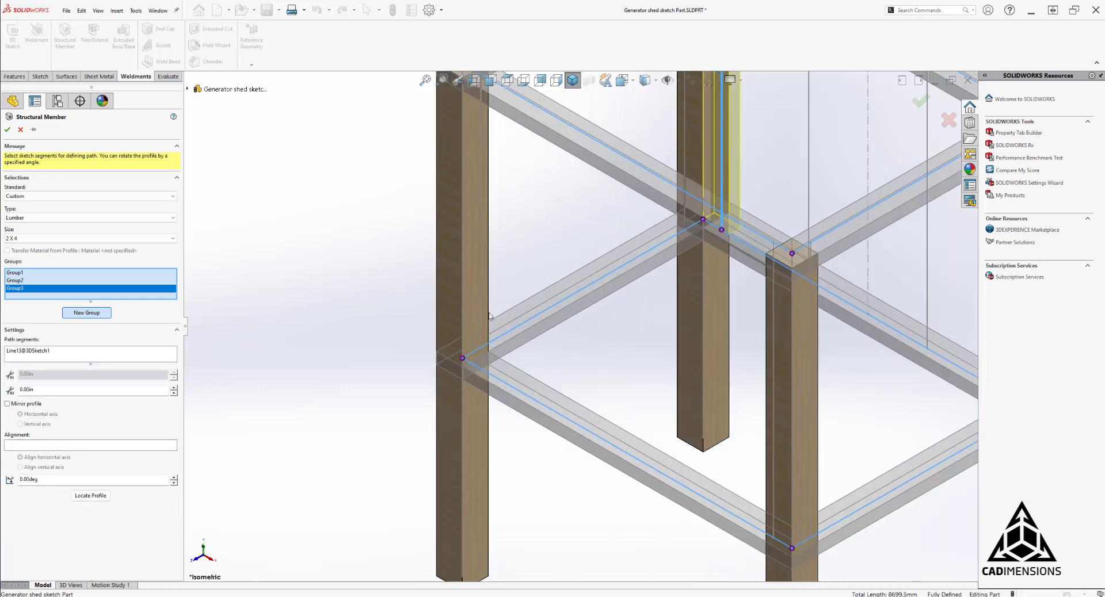
pyautogui.click(481, 321)
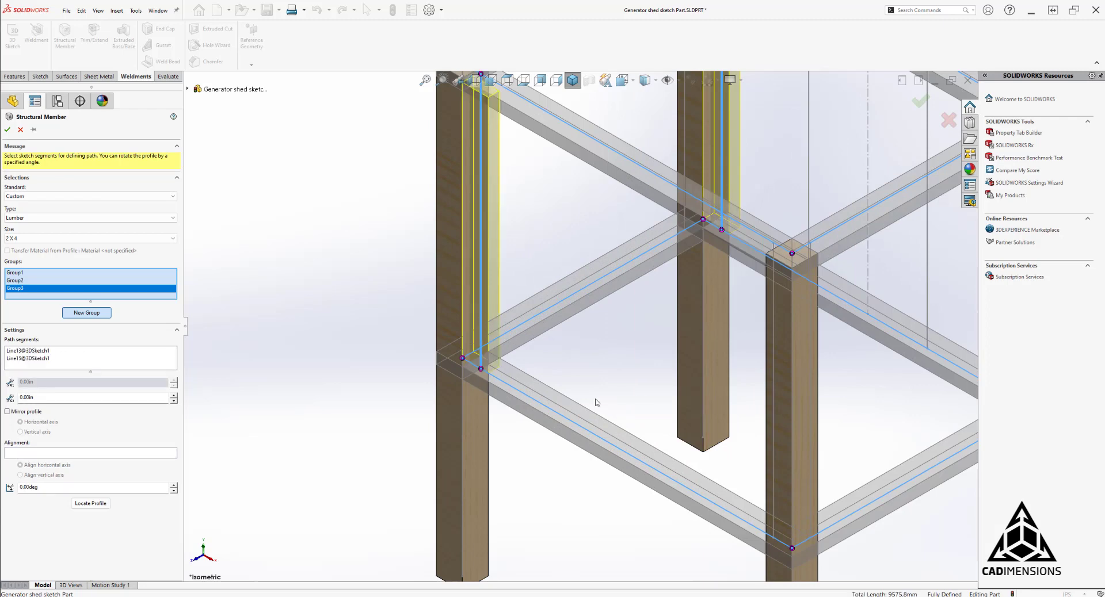
pyautogui.click(775, 432)
pyautogui.scroll(5, 782, 390)
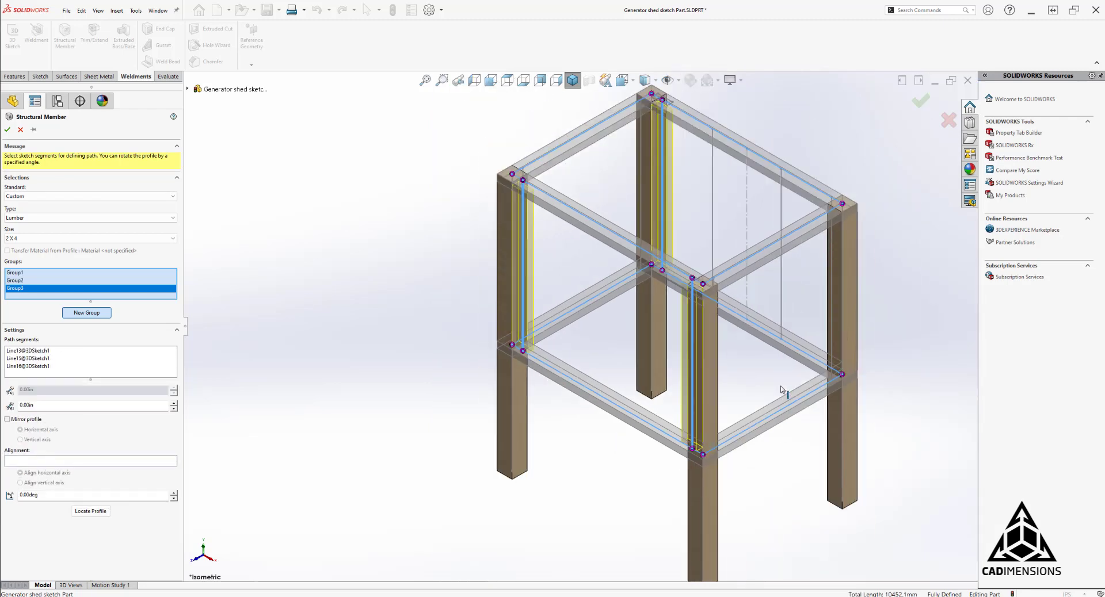
pyautogui.click(693, 435)
pyautogui.moveTo(692, 434); pyautogui.dragTo(755, 449, button='middle')
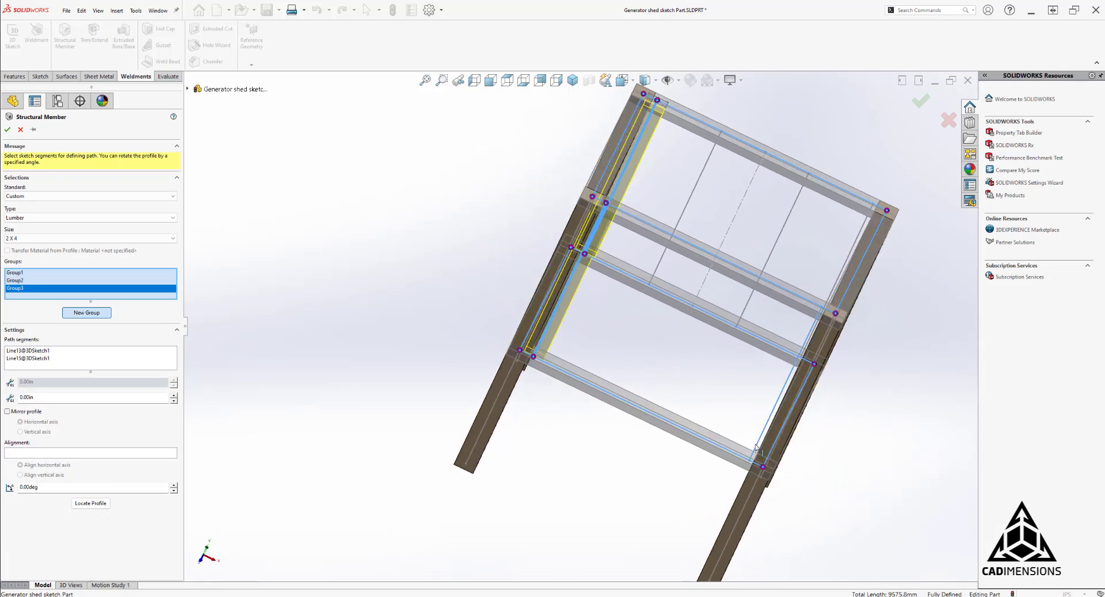
pyautogui.click(754, 450)
pyautogui.click(854, 249)
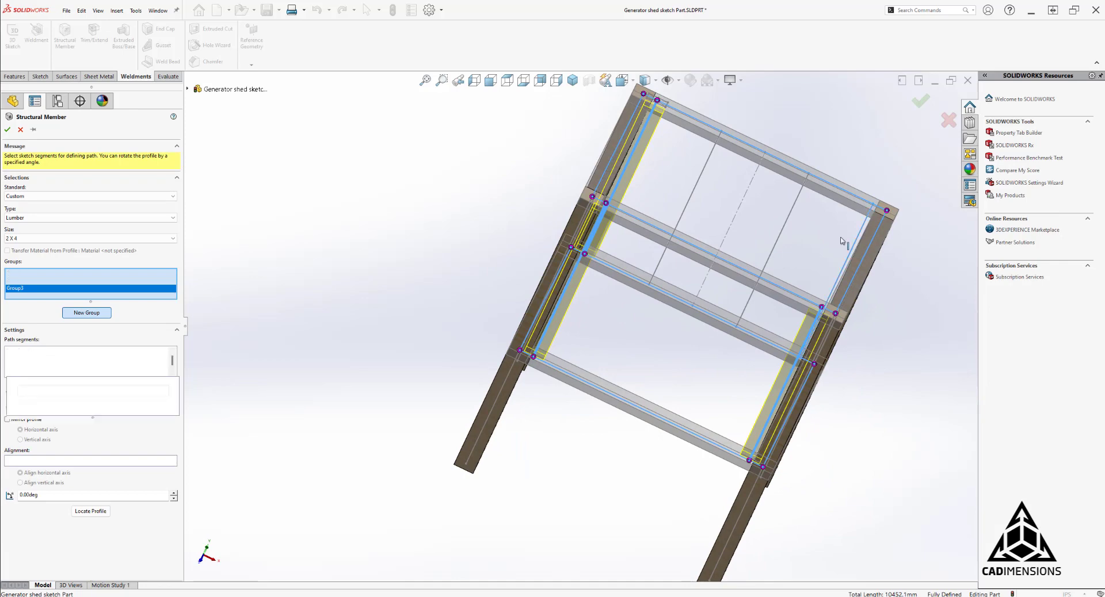
pyautogui.click(579, 84)
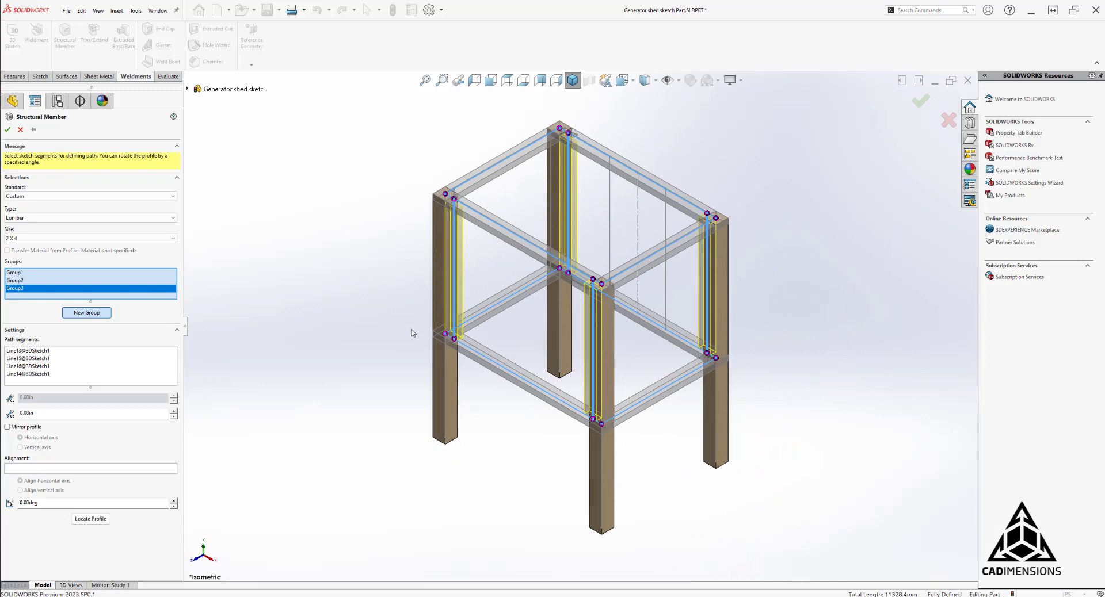
# Set the third group's profile rotation angle to 90 degrees.
pyautogui.doubleClick(102, 502)
pyautogui.write('90')
pyautogui.press('Return')
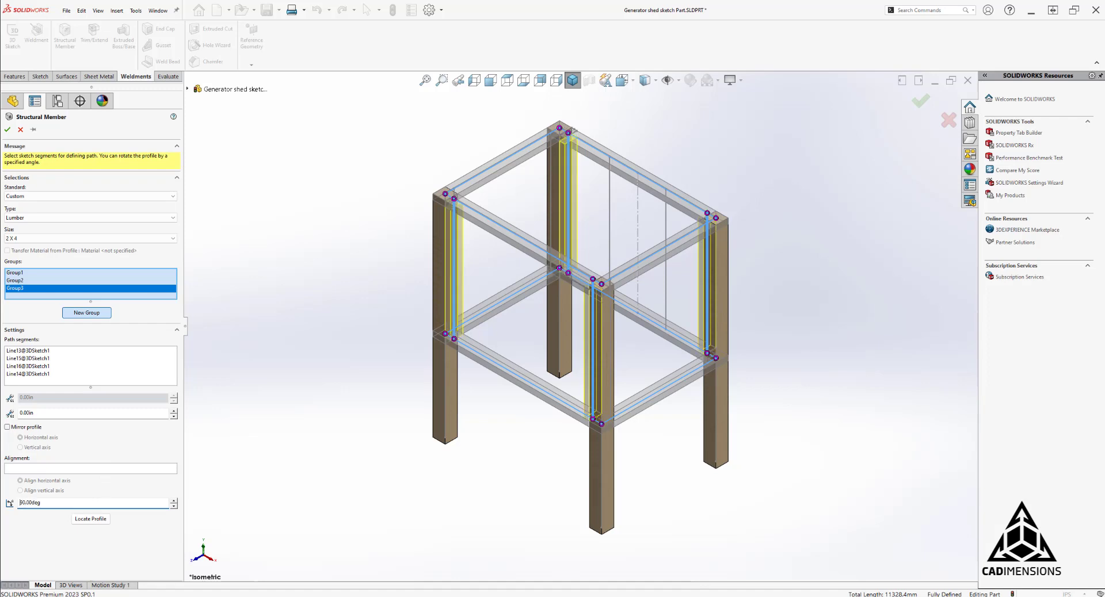
# Add a fourth 2 X 4 group on the two intermediate vertical lines, align its horizontal axis to the rear post's bottom edge, and finish the feature.
pyautogui.click(78, 315)
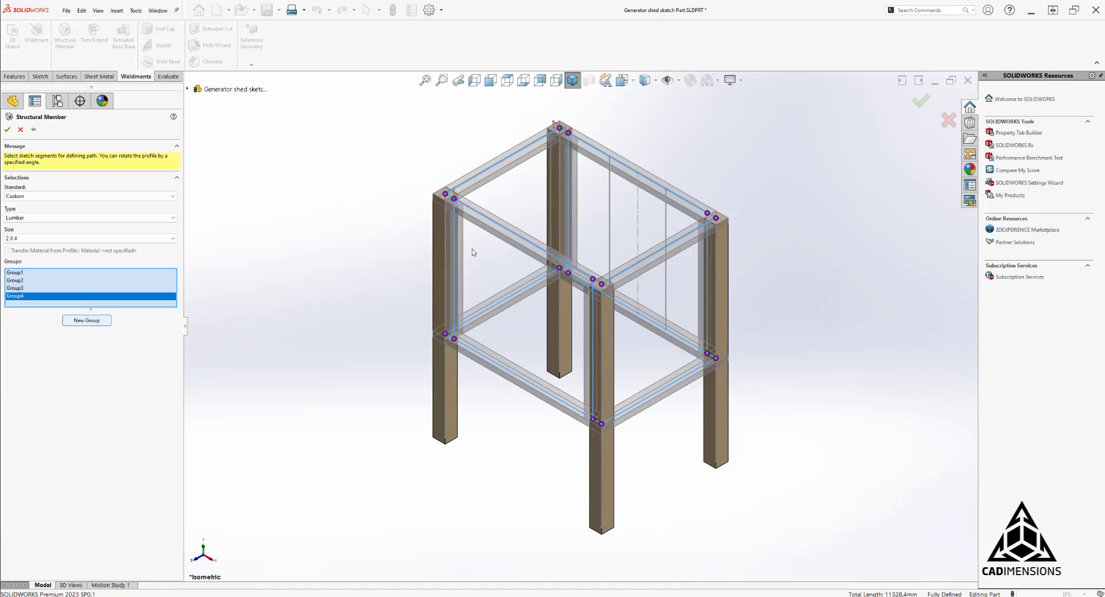
pyautogui.click(609, 237)
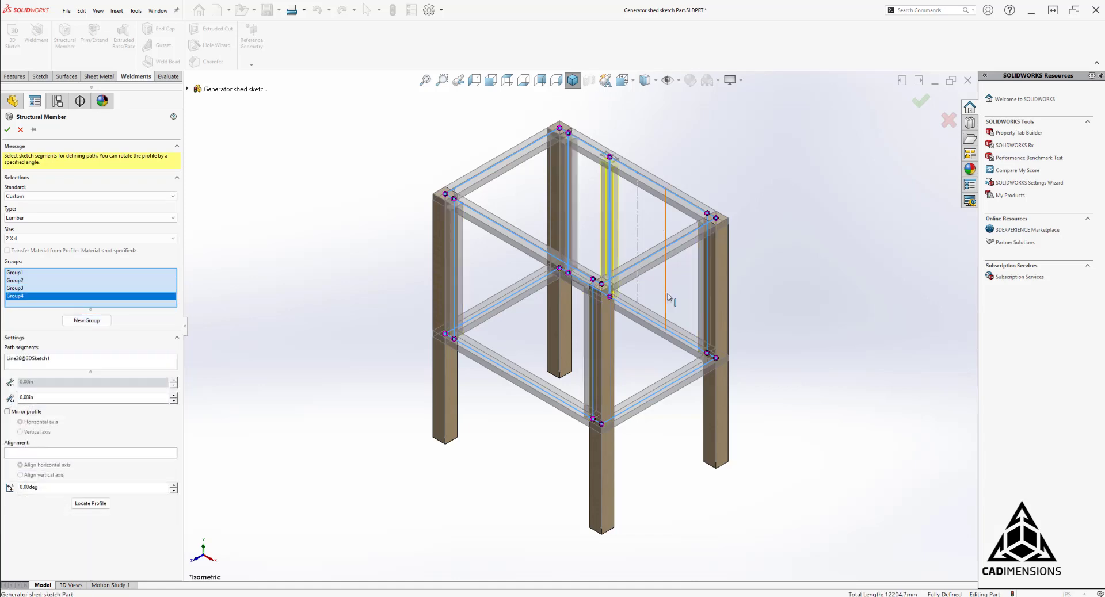
pyautogui.click(667, 297)
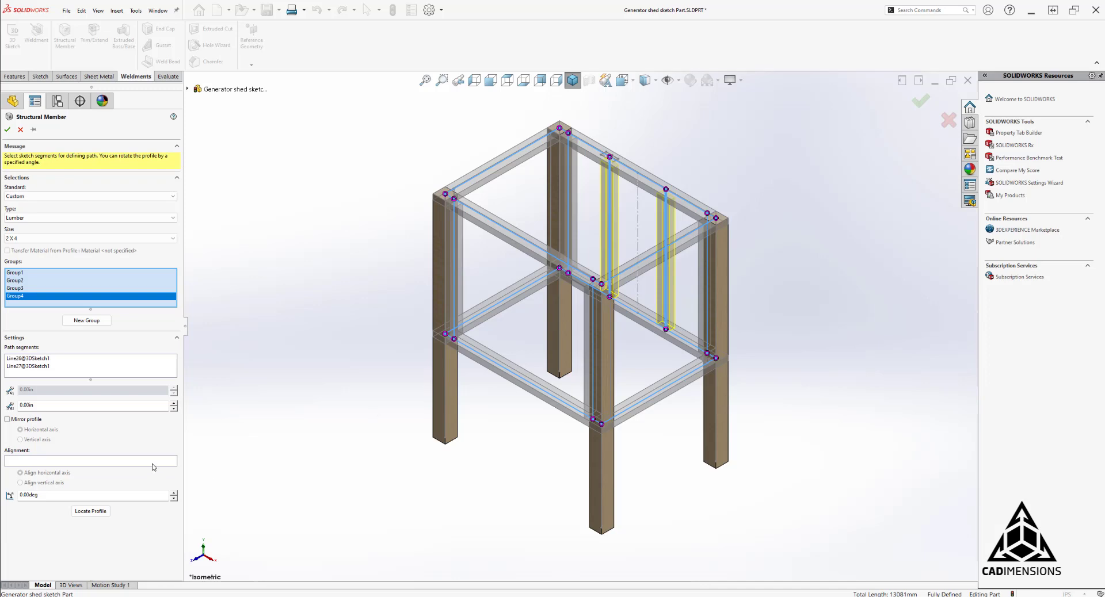
pyautogui.click(153, 461)
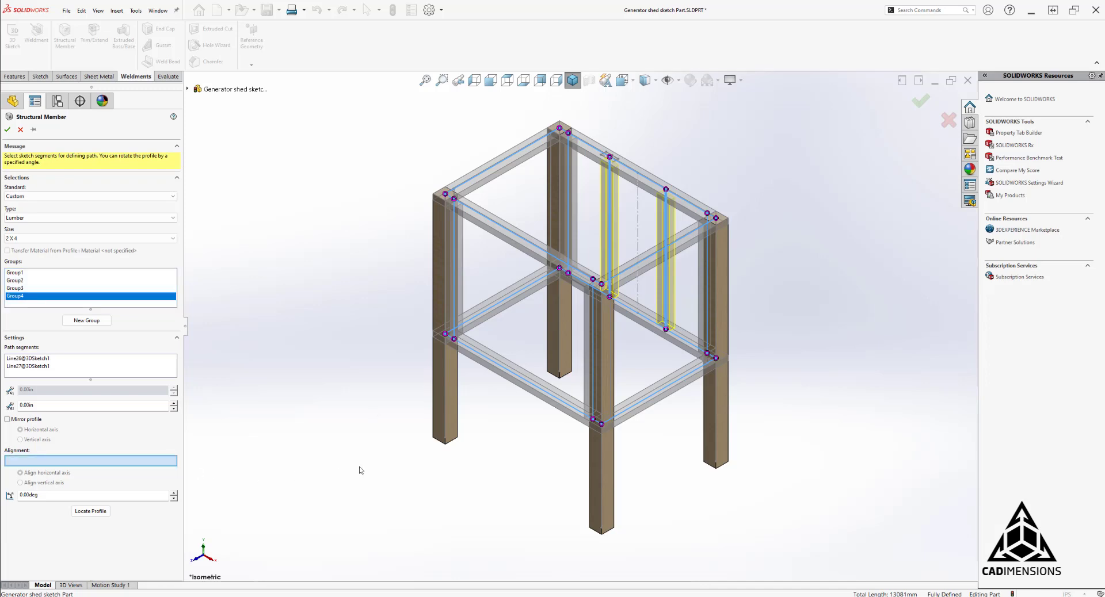
pyautogui.click(566, 376)
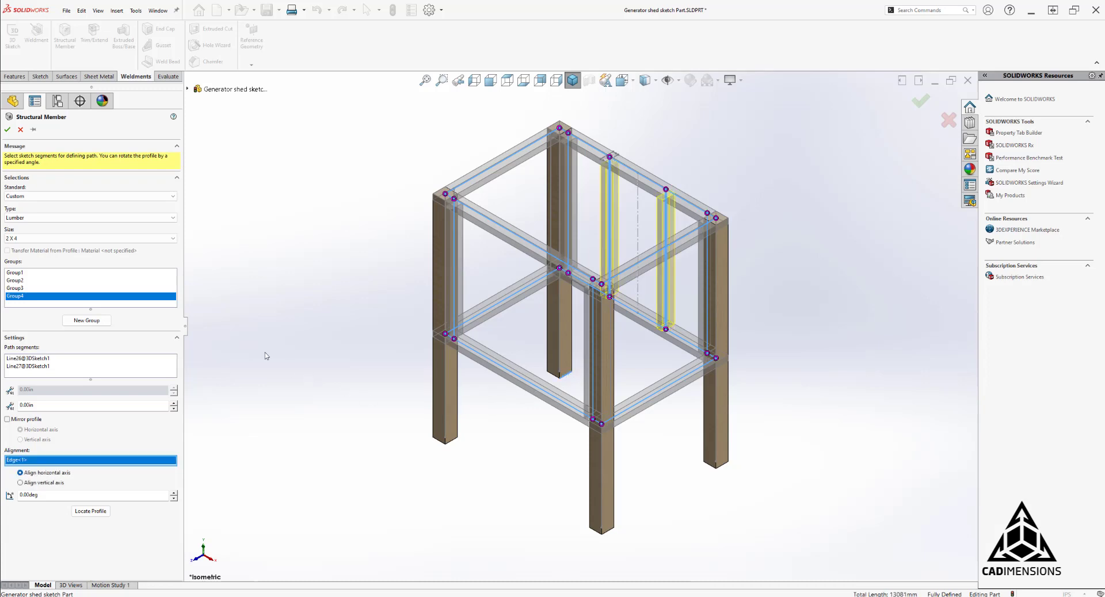
pyautogui.click(7, 130)
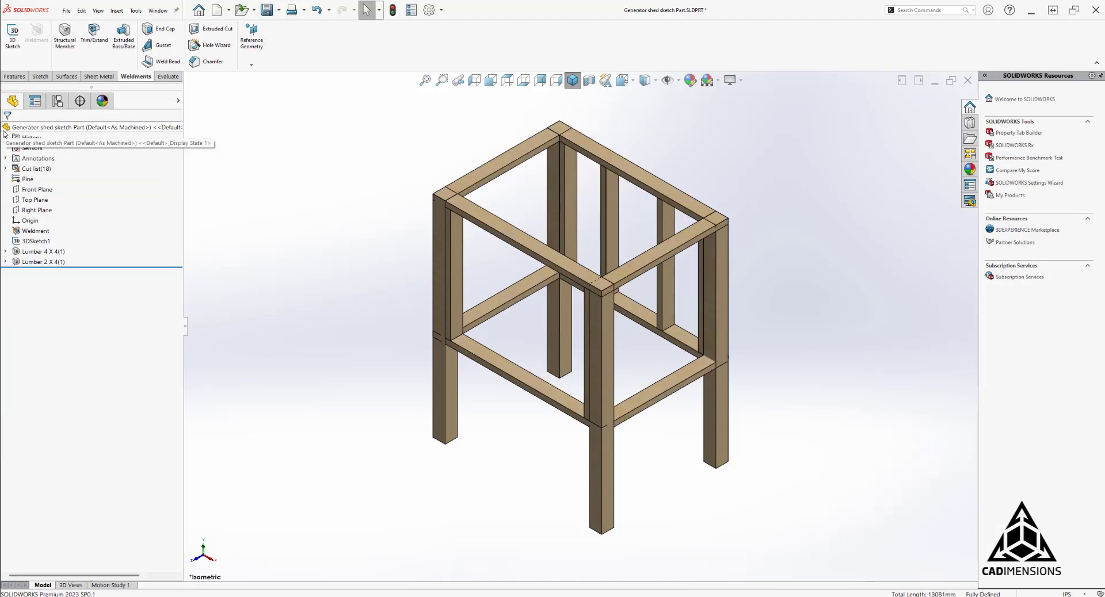
# Edit the Lumber 2 X 4 feature to add a fifth group along the four remaining vertical lines beside the corner posts.
pyautogui.rightClick(34, 262)
pyautogui.click(36, 251)
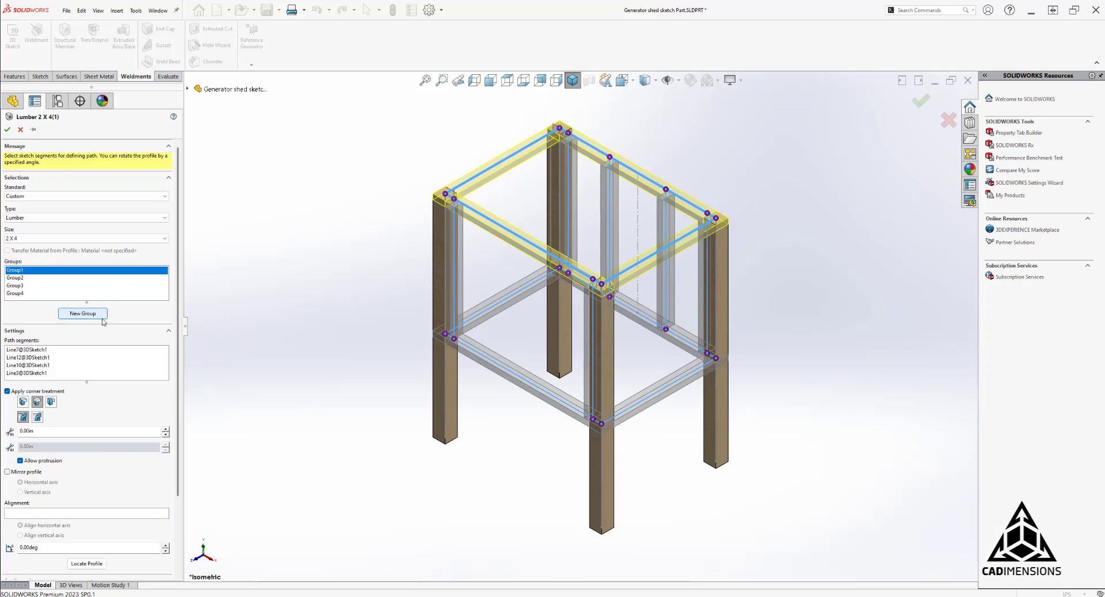
pyautogui.click(103, 321)
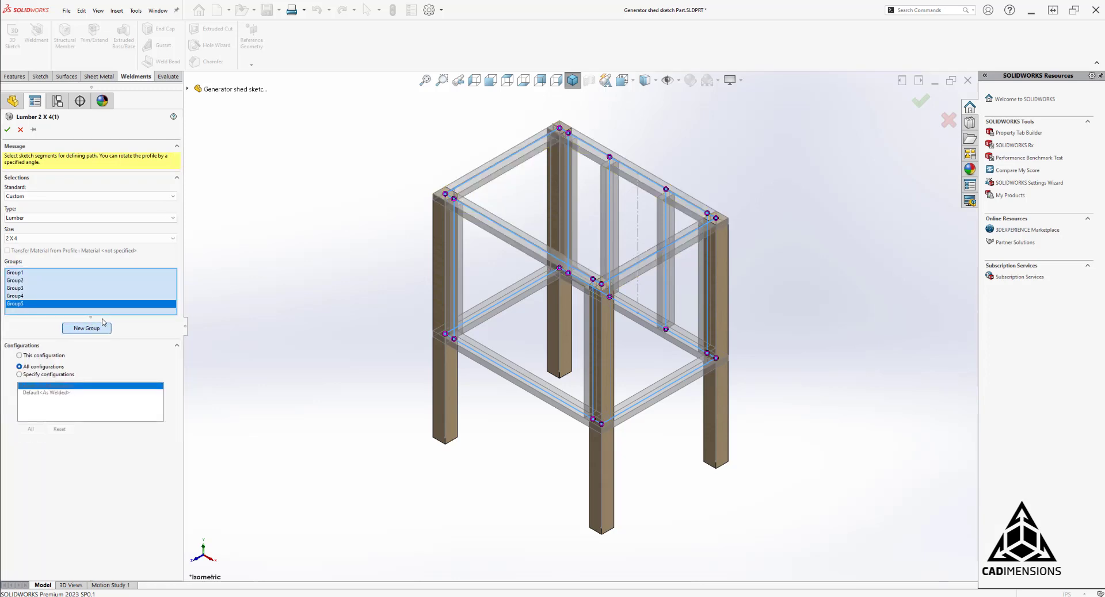
pyautogui.click(554, 210)
pyautogui.moveTo(499, 301)
pyautogui.mouseDown(button='middle')
pyautogui.moveTo(491, 272)
pyautogui.moveTo(444, 299)
pyautogui.moveTo(478, 239)
pyautogui.mouseUp(button='middle')
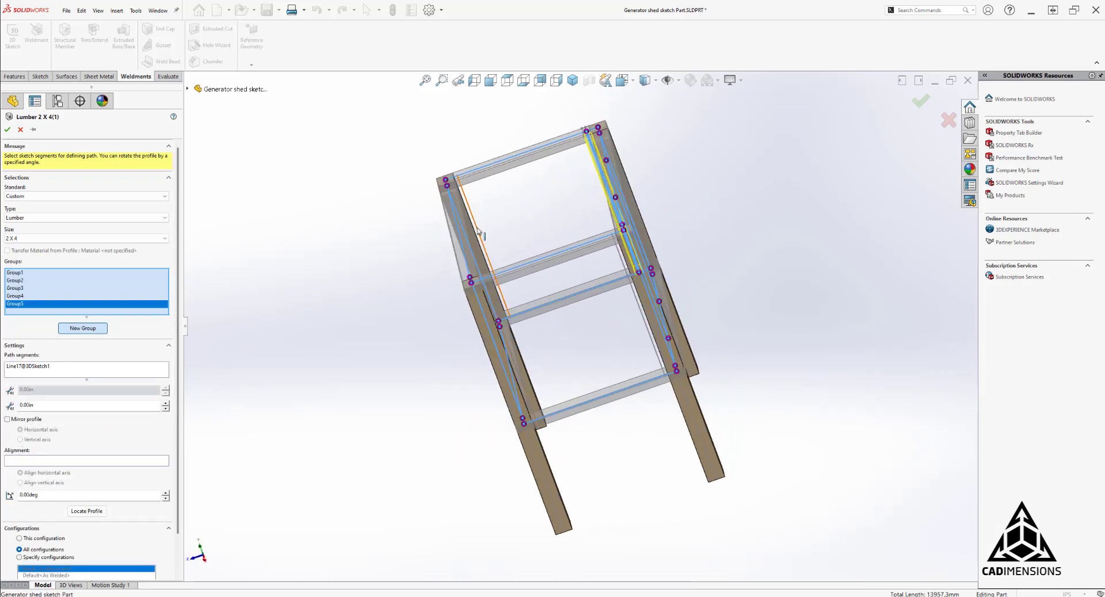
pyautogui.click(479, 232)
pyautogui.click(576, 386)
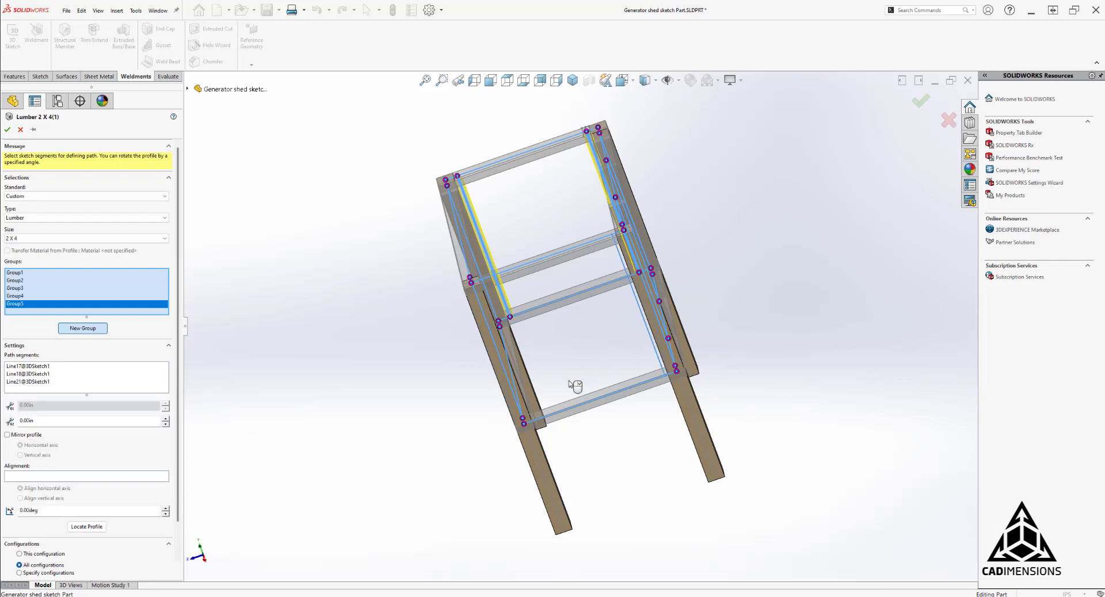
pyautogui.click(528, 397)
pyautogui.moveTo(426, 443); pyautogui.dragTo(488, 400, button='middle')
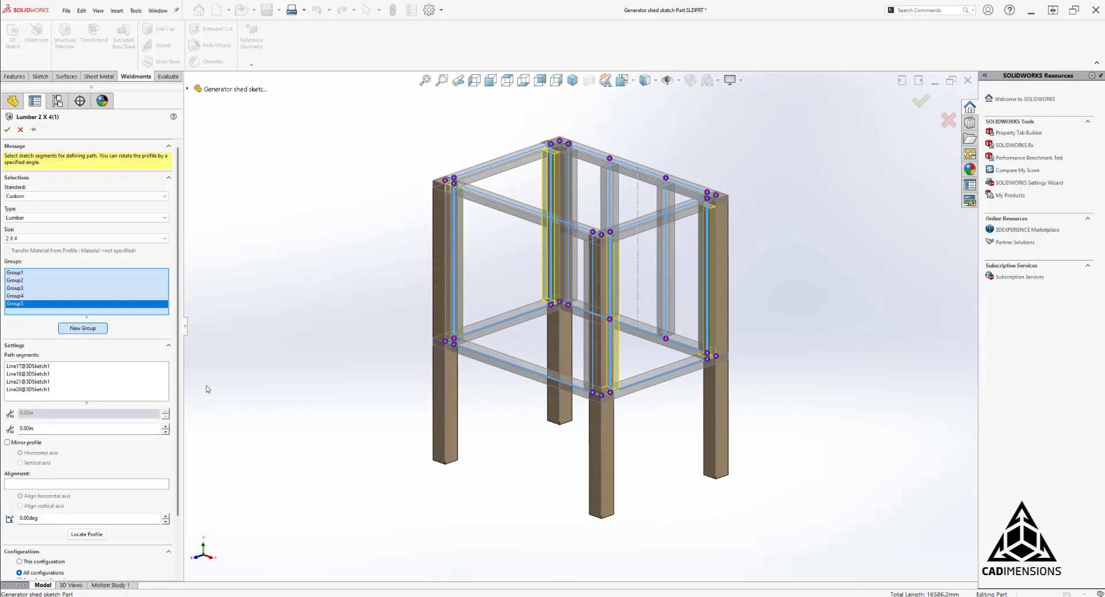
pyautogui.click(8, 129)
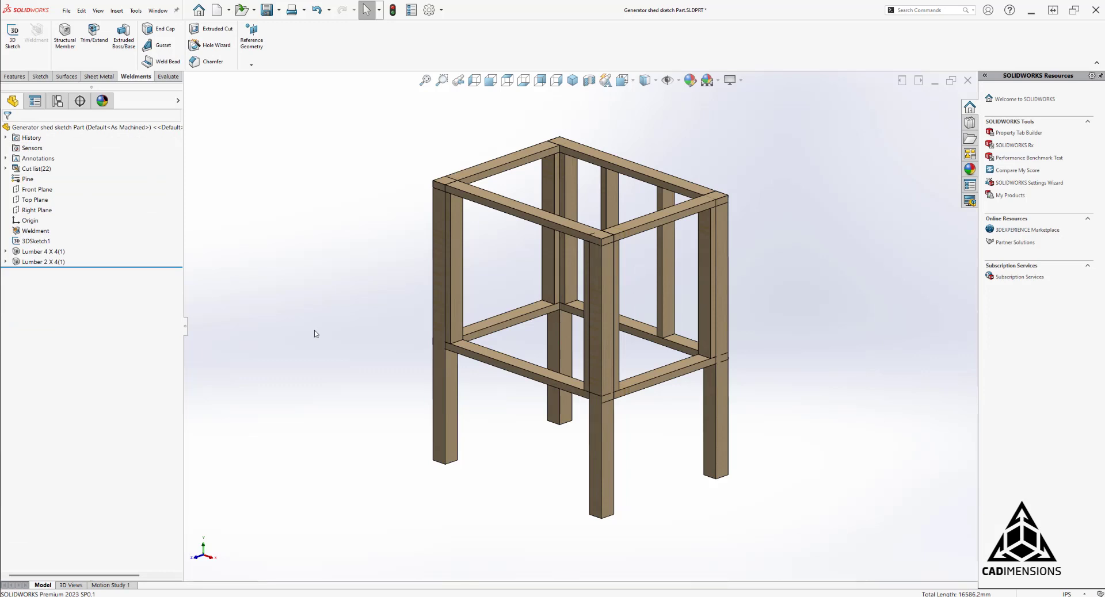
pyautogui.click(523, 219)
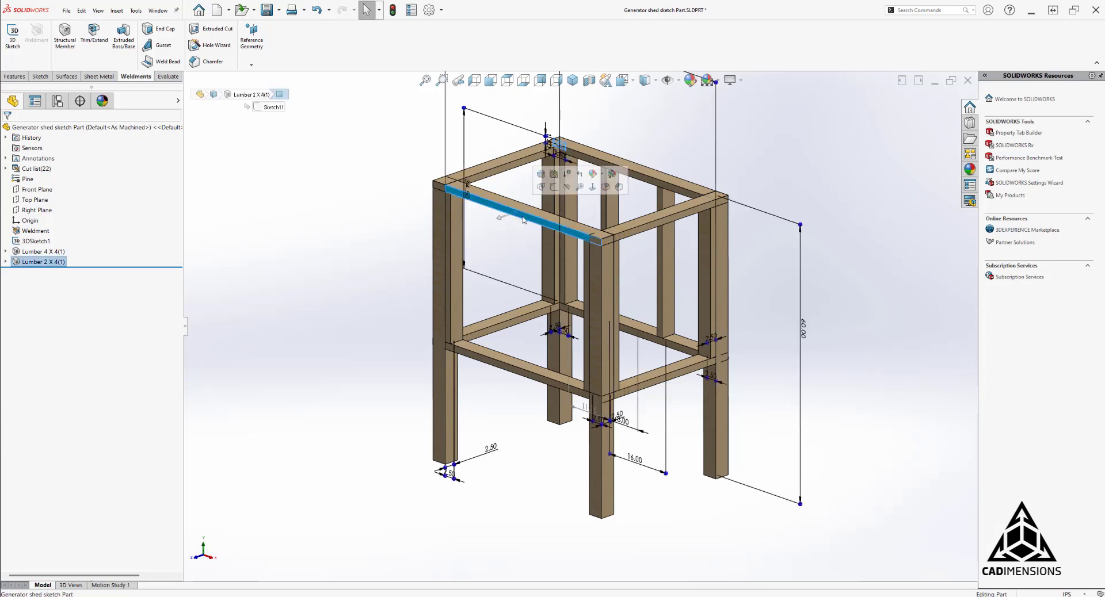
pyautogui.click(636, 234)
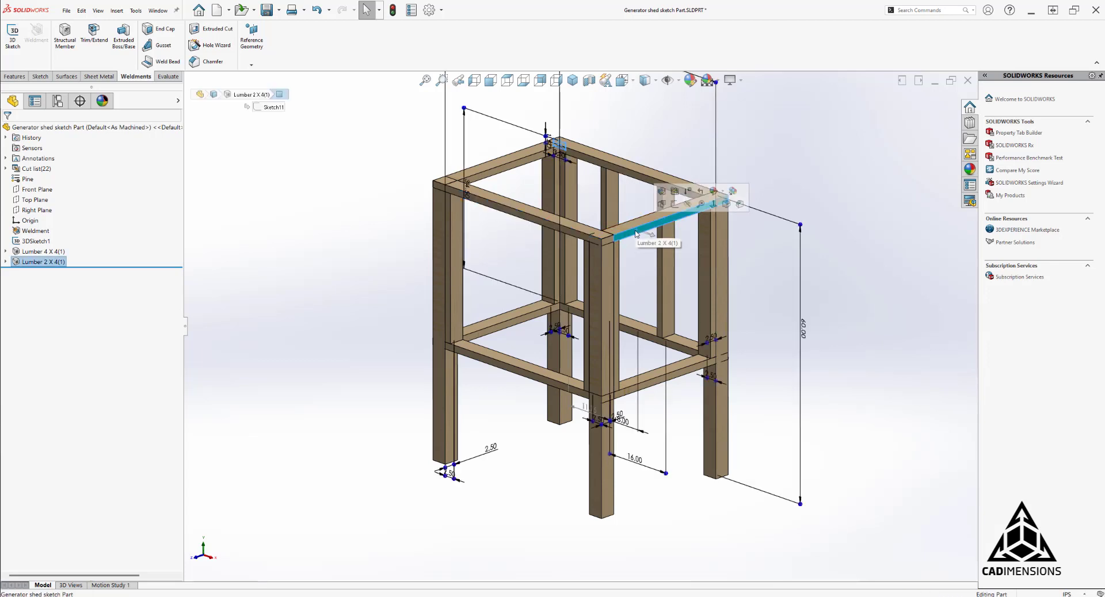
pyautogui.click(400, 222)
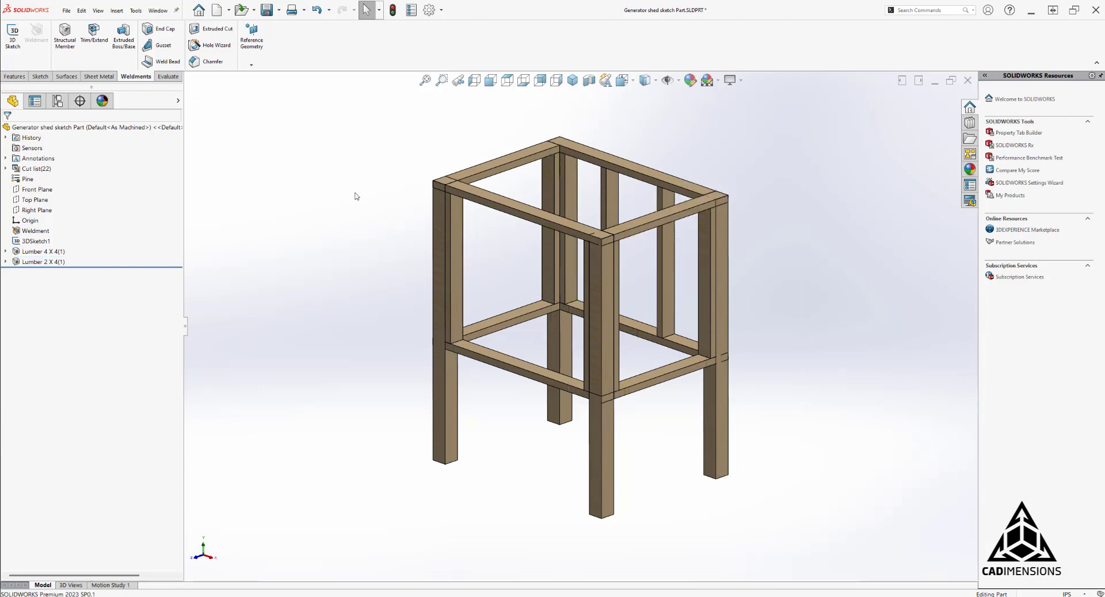
# Trim the four long 2 X 4 rails, upper and lower, to the inner faces of the four 4 X 4 corner posts.
pyautogui.click(95, 37)
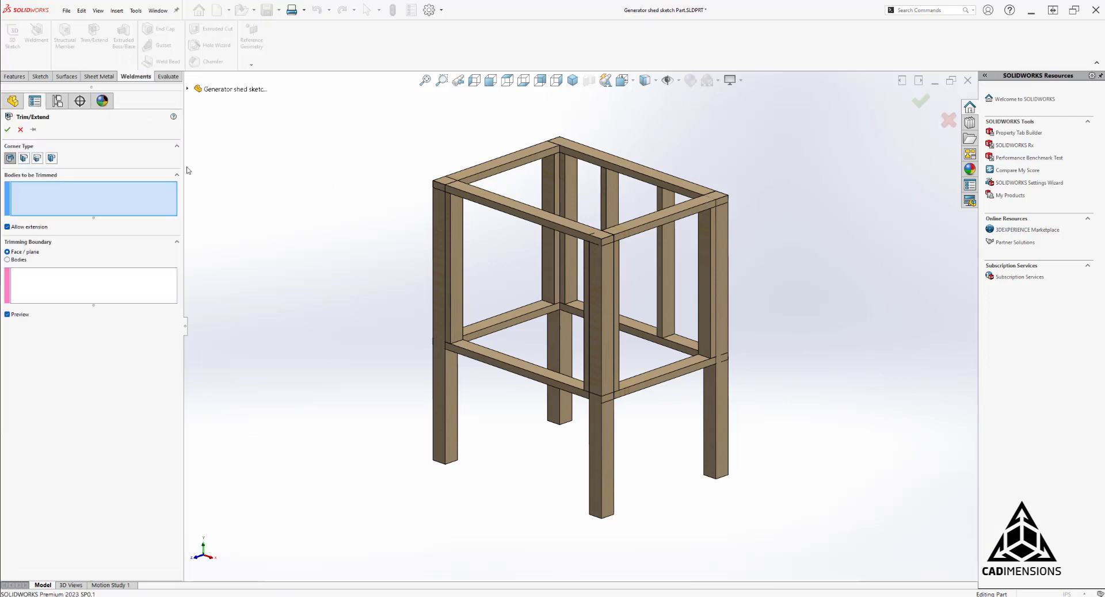
pyautogui.click(489, 210)
pyautogui.click(632, 184)
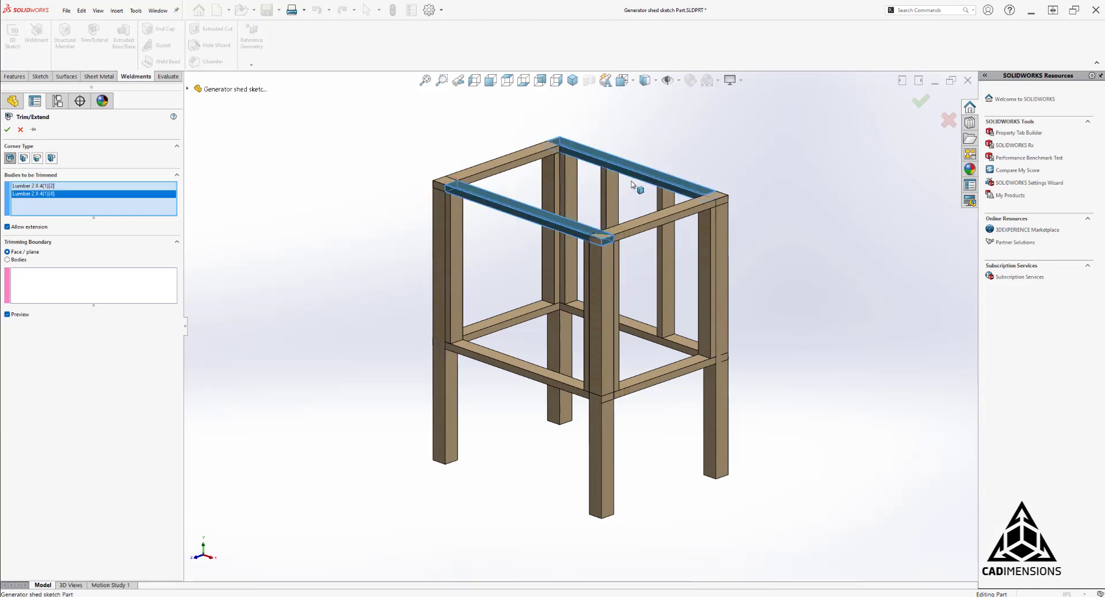
pyautogui.click(506, 365)
pyautogui.click(641, 326)
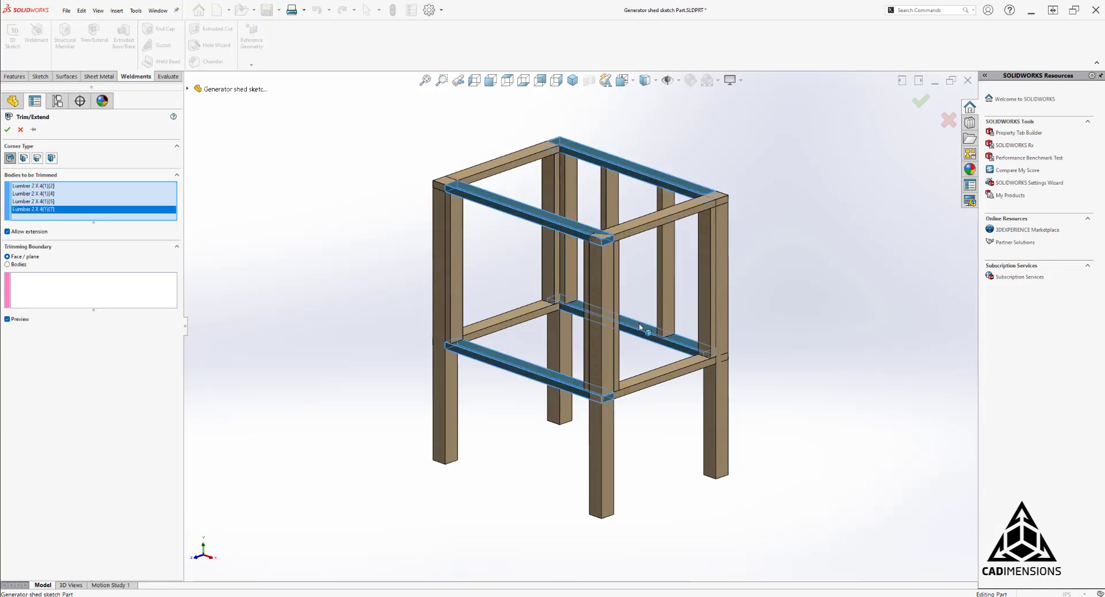
pyautogui.click(154, 302)
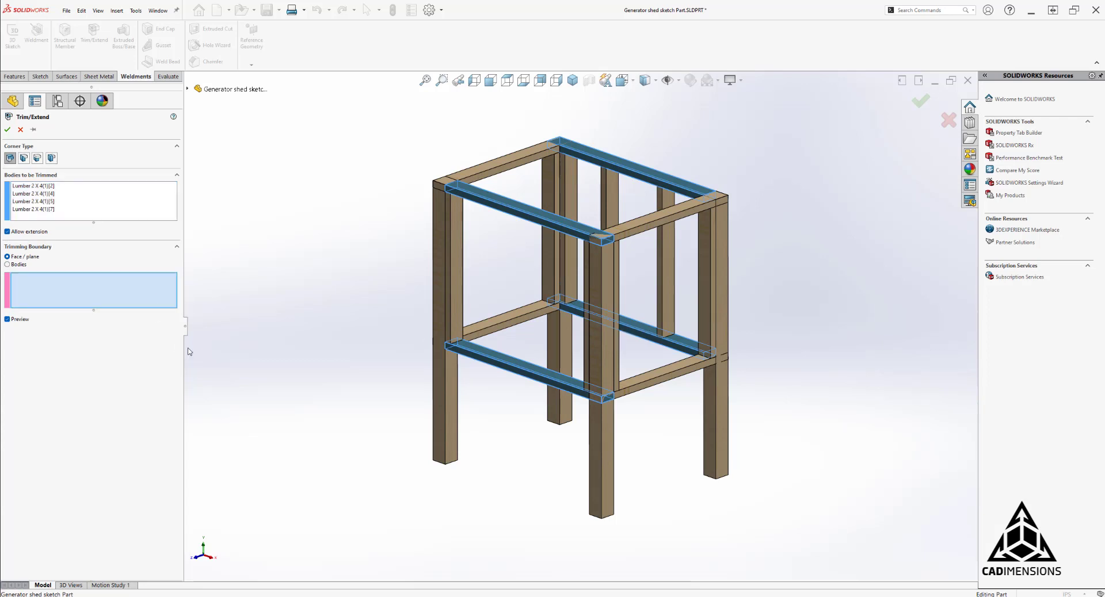
pyautogui.click(452, 397)
pyautogui.click(561, 403)
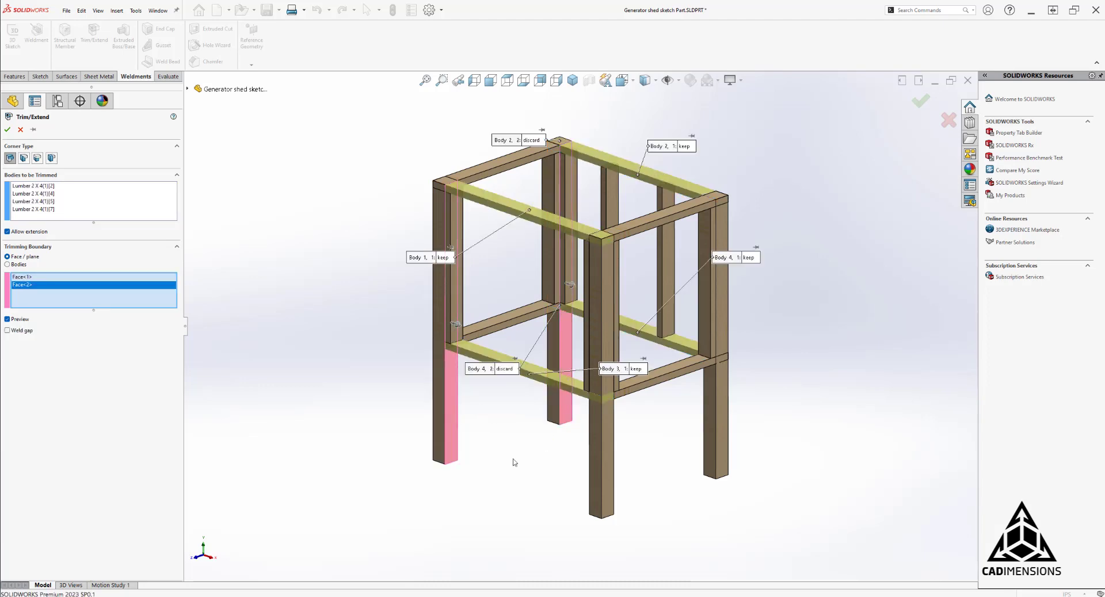
pyautogui.moveTo(521, 462); pyautogui.dragTo(587, 443, button='middle')
pyautogui.click(587, 444)
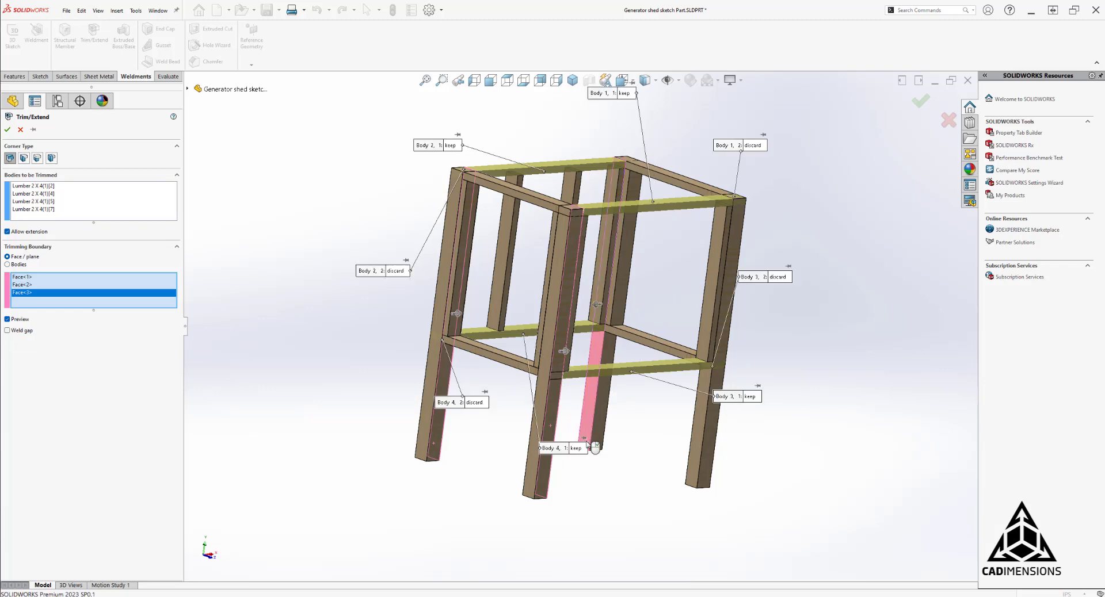
pyautogui.click(693, 463)
pyautogui.click(7, 129)
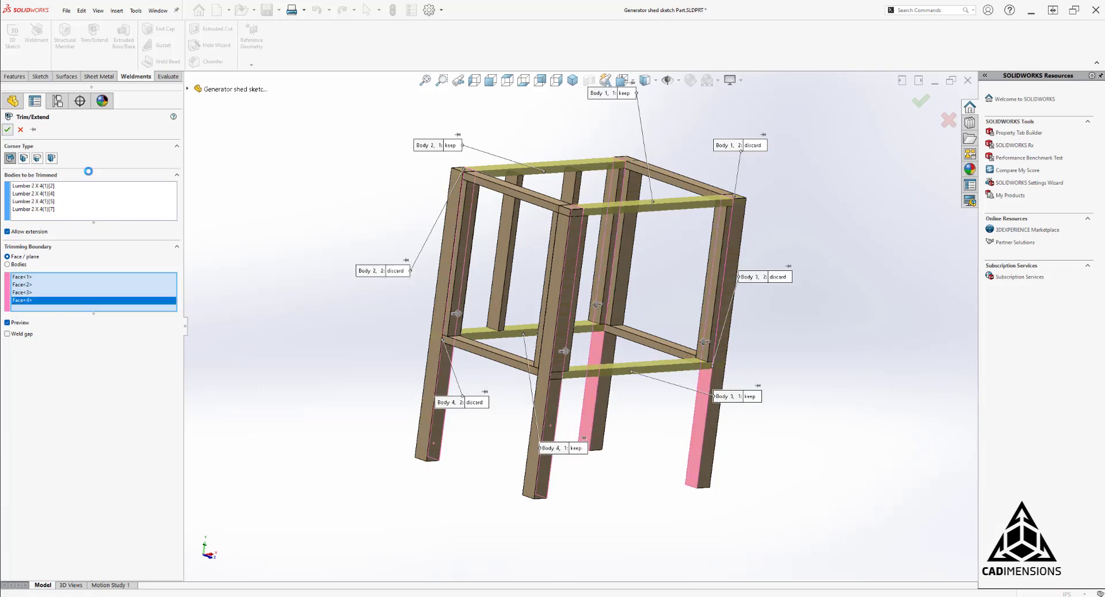
# Trim the four short 2 X 4 rails, upper and lower, to the facing sides of the four 4 X 4 corner posts.
pyautogui.moveTo(299, 322); pyautogui.dragTo(187, 278, button='middle')
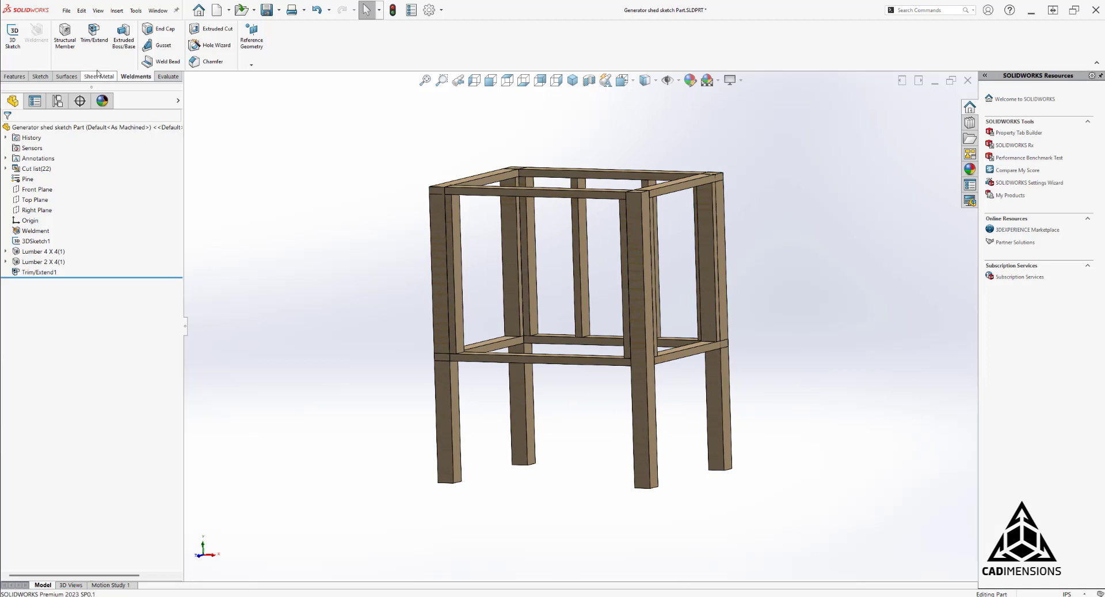
pyautogui.click(94, 33)
pyautogui.click(467, 179)
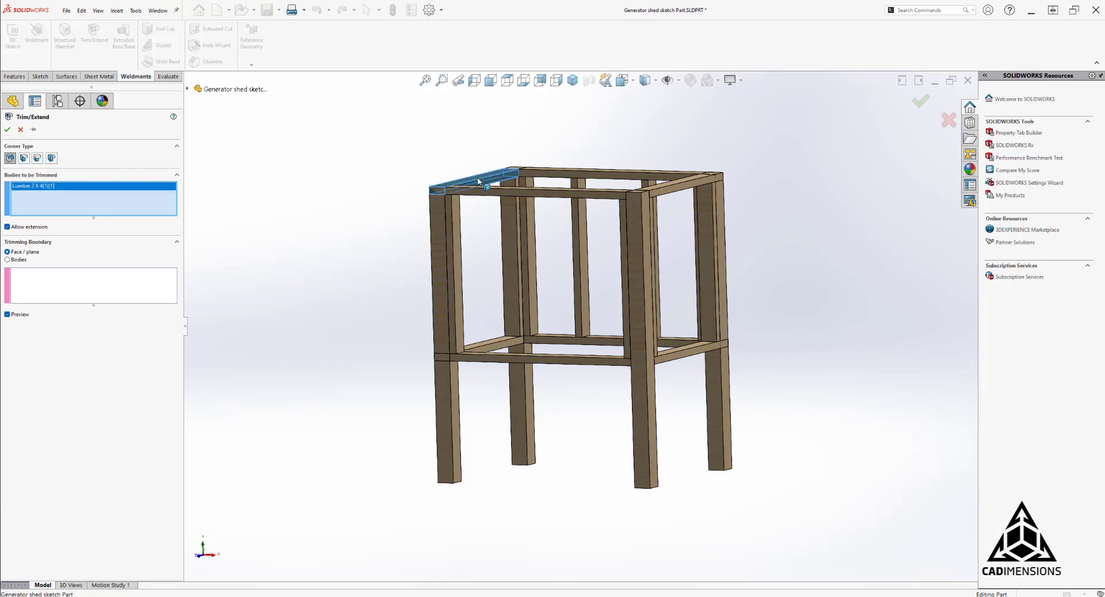
pyautogui.click(504, 343)
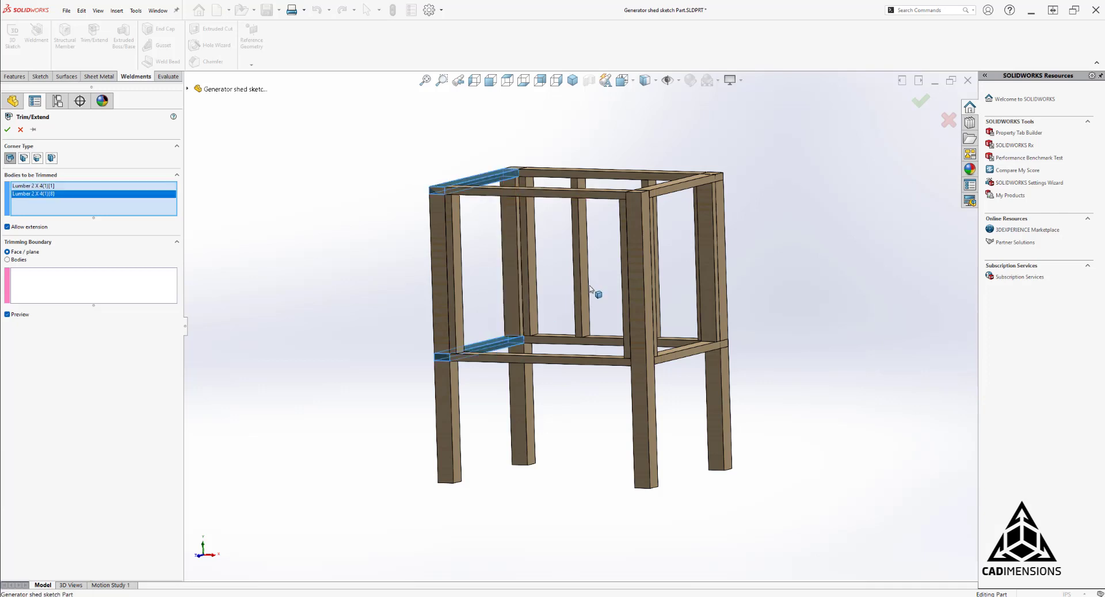
pyautogui.click(687, 186)
pyautogui.click(668, 355)
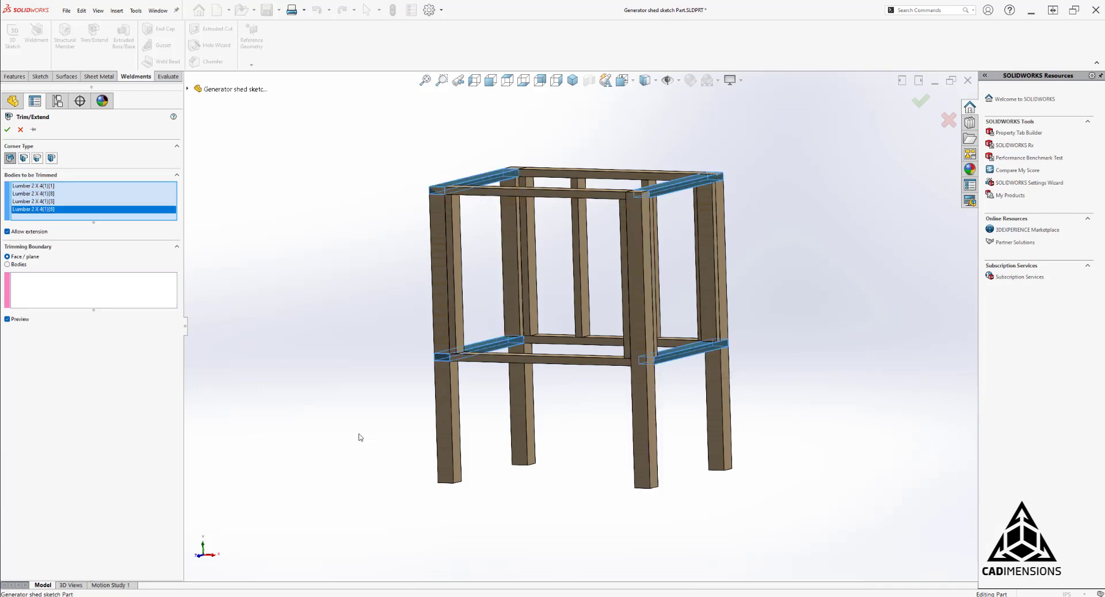
pyautogui.click(117, 277)
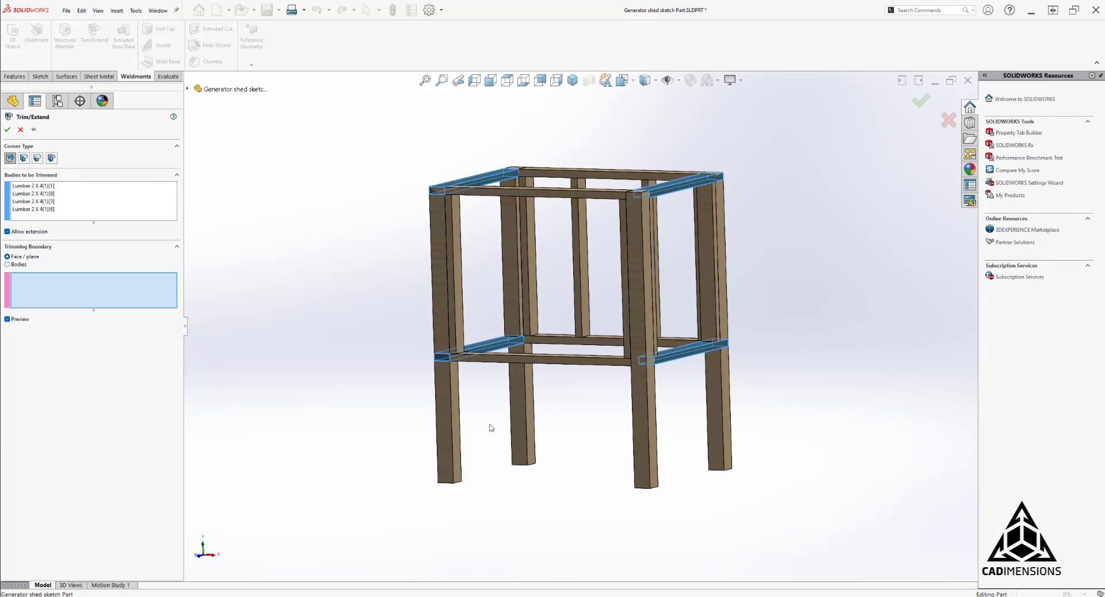
pyautogui.click(518, 408)
pyautogui.click(715, 414)
pyautogui.moveTo(681, 459); pyautogui.dragTo(528, 466, button='middle')
pyautogui.click(463, 477)
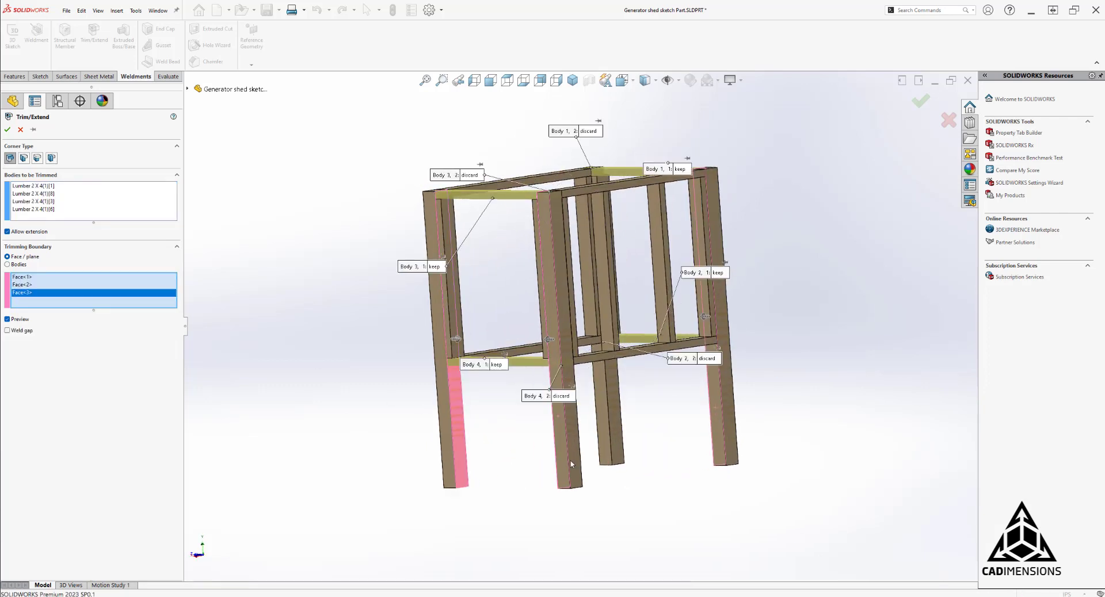
pyautogui.click(617, 451)
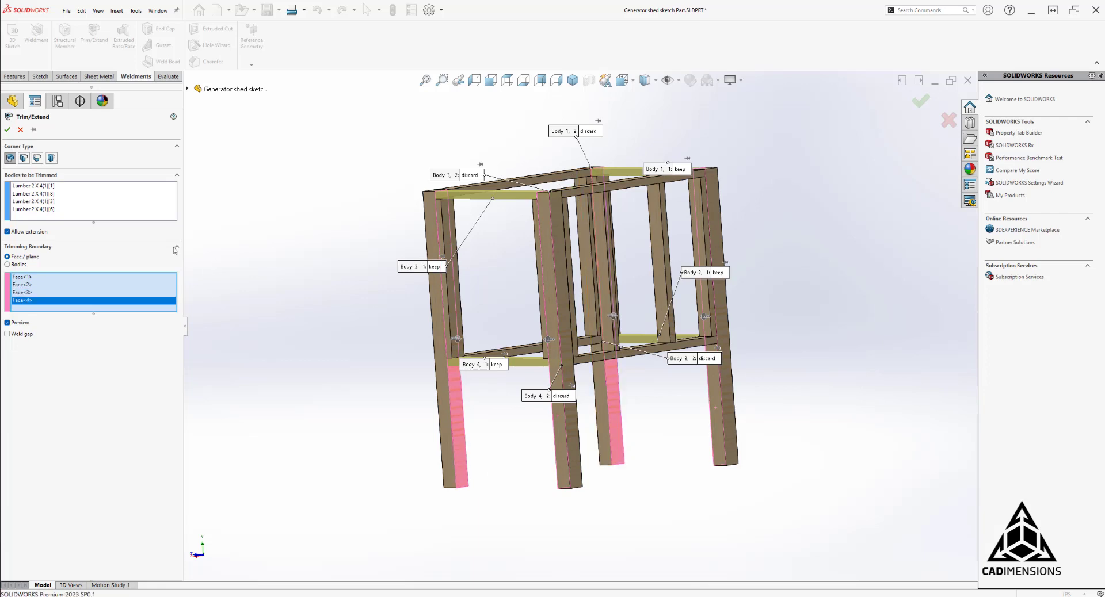
pyautogui.click(7, 129)
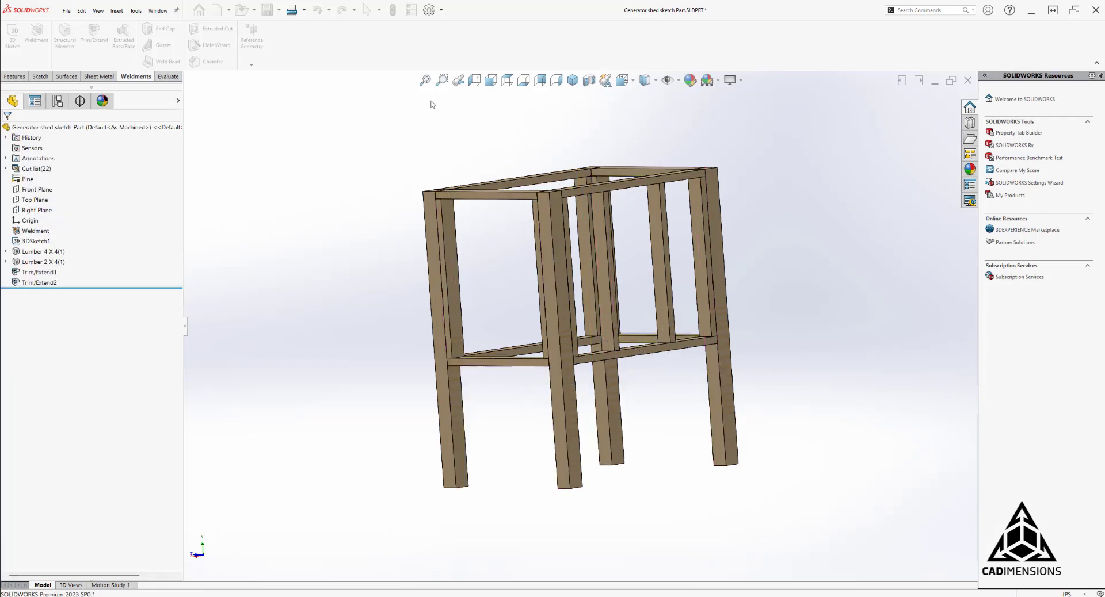
# Try trim order 2 for Group 1 and 1 for Group 2 at an upper corner of the Lumber 2 X 4 feature, discarding the edit.
pyautogui.click(573, 80)
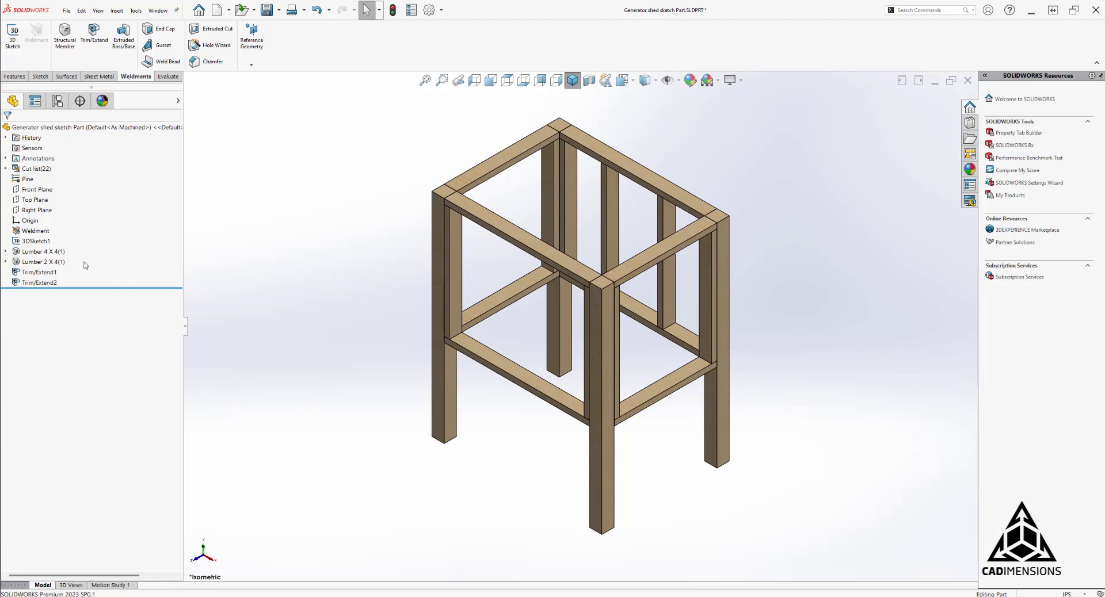
pyautogui.rightClick(63, 263)
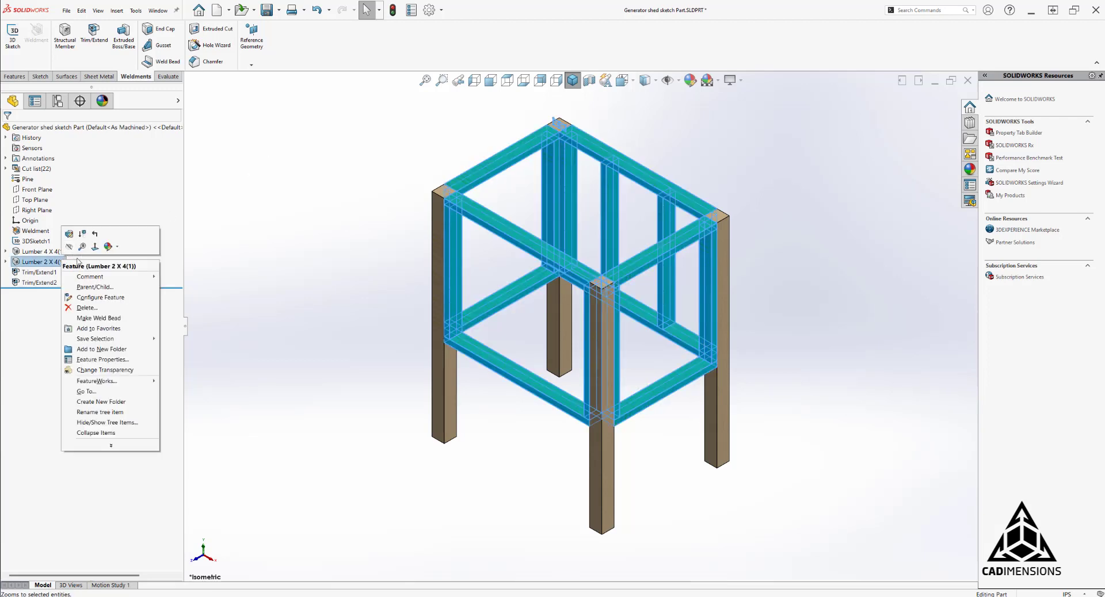
pyautogui.click(68, 239)
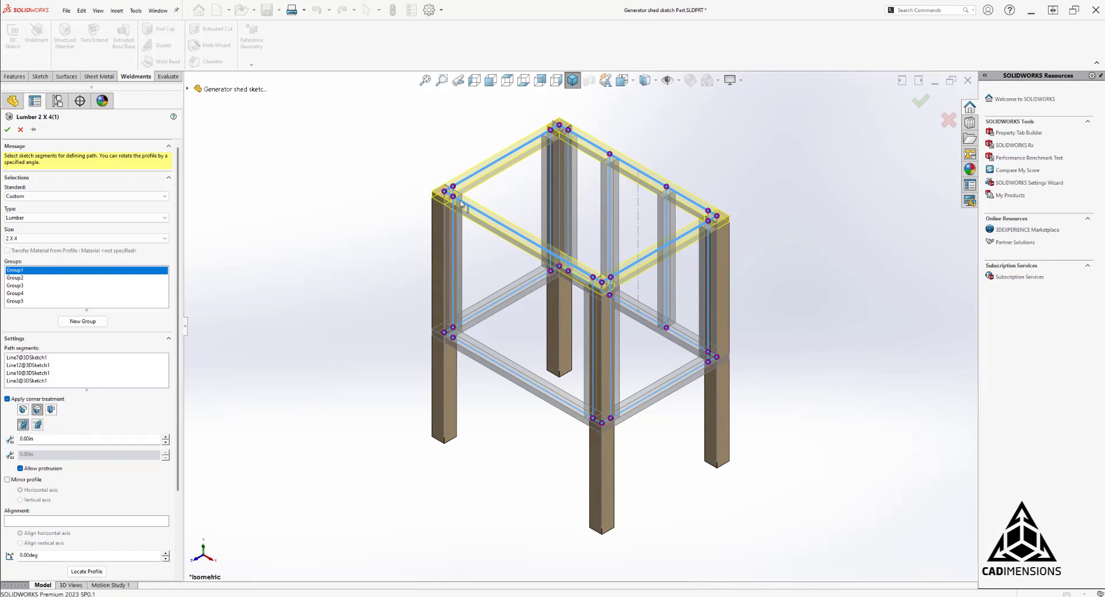
pyautogui.scroll(-4, 464, 208)
pyautogui.scroll(-3, 485, 244)
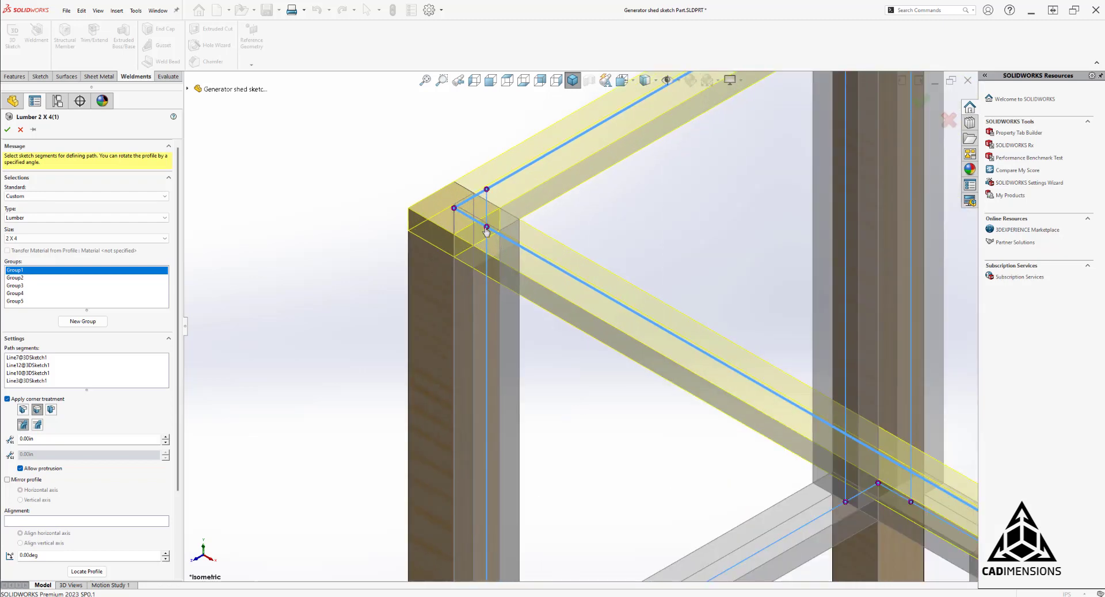
pyautogui.click(486, 228)
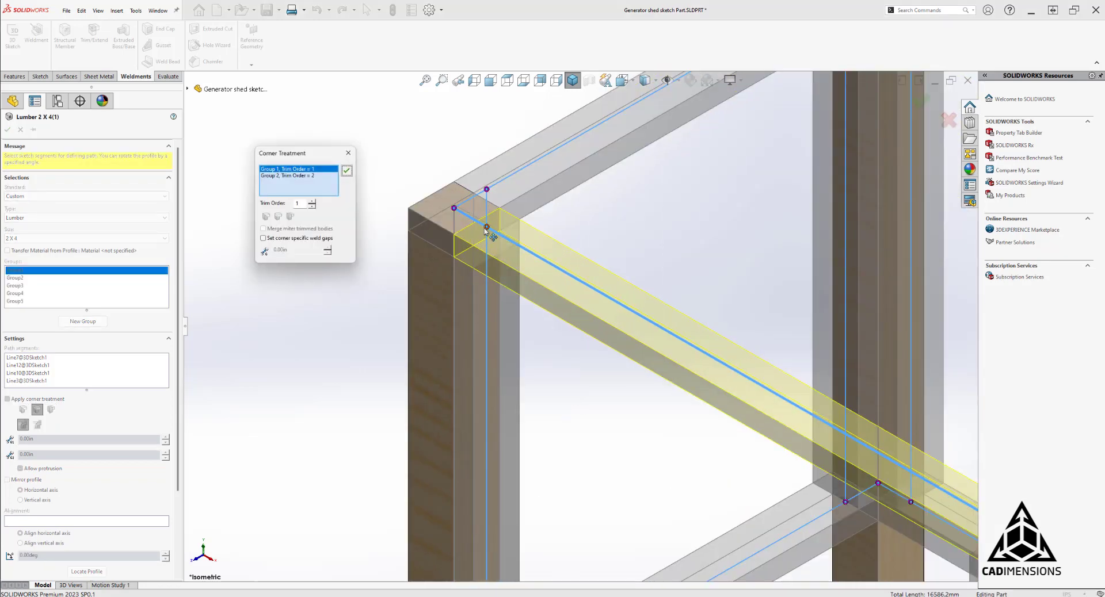
pyautogui.click(312, 202)
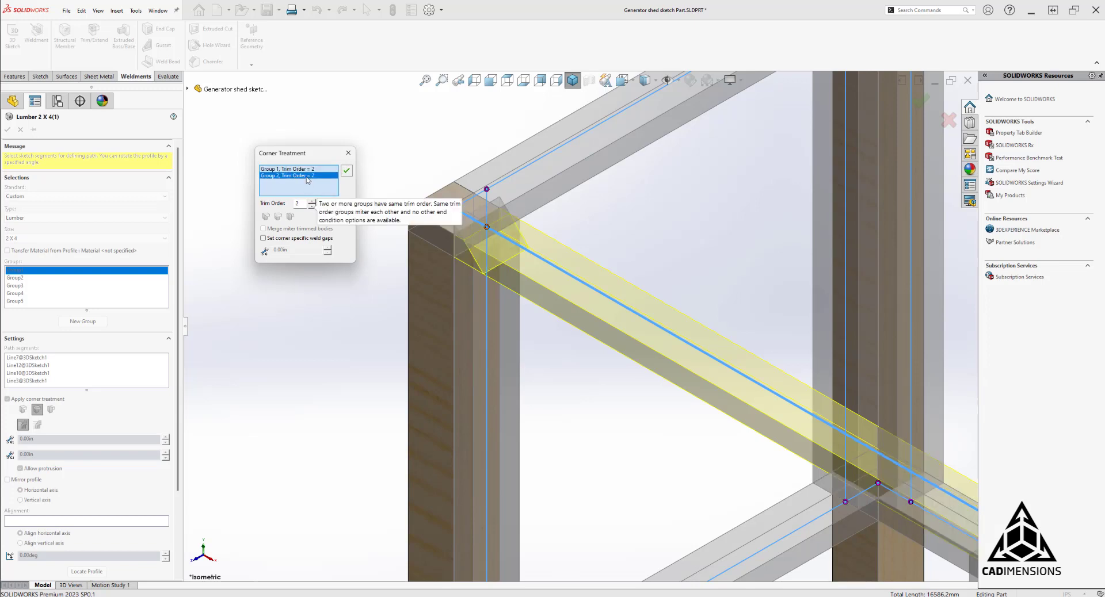
pyautogui.click(311, 205)
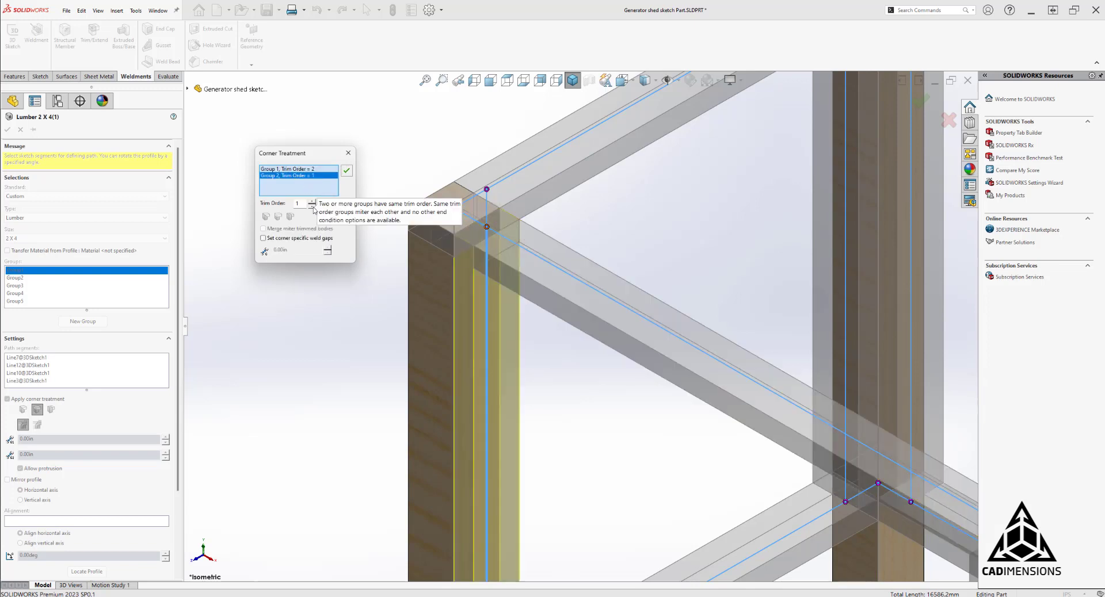
pyautogui.click(347, 156)
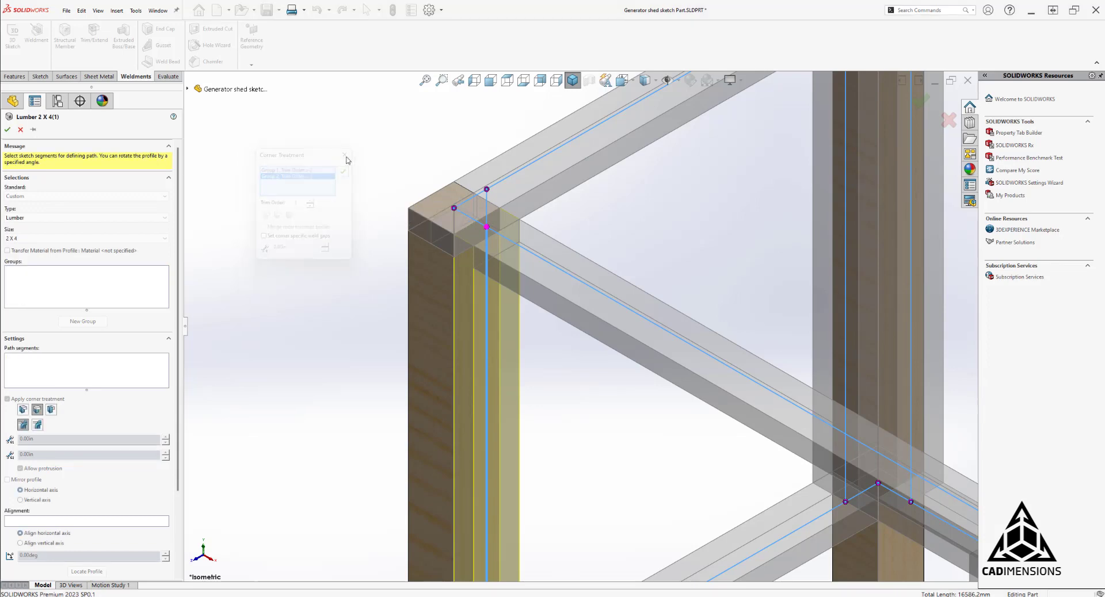
pyautogui.click(20, 130)
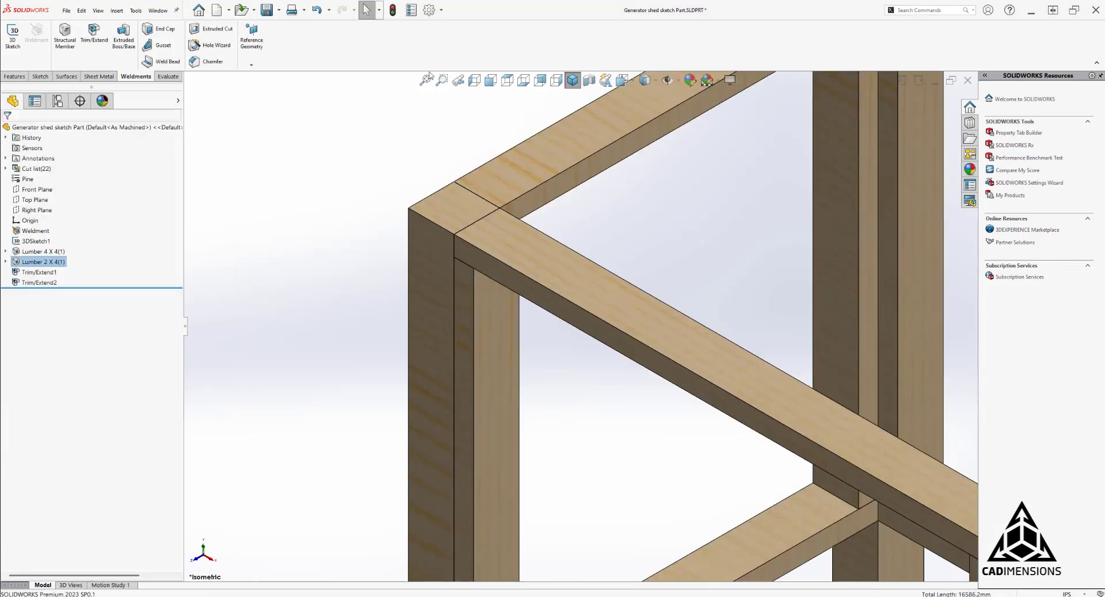
pyautogui.click(572, 80)
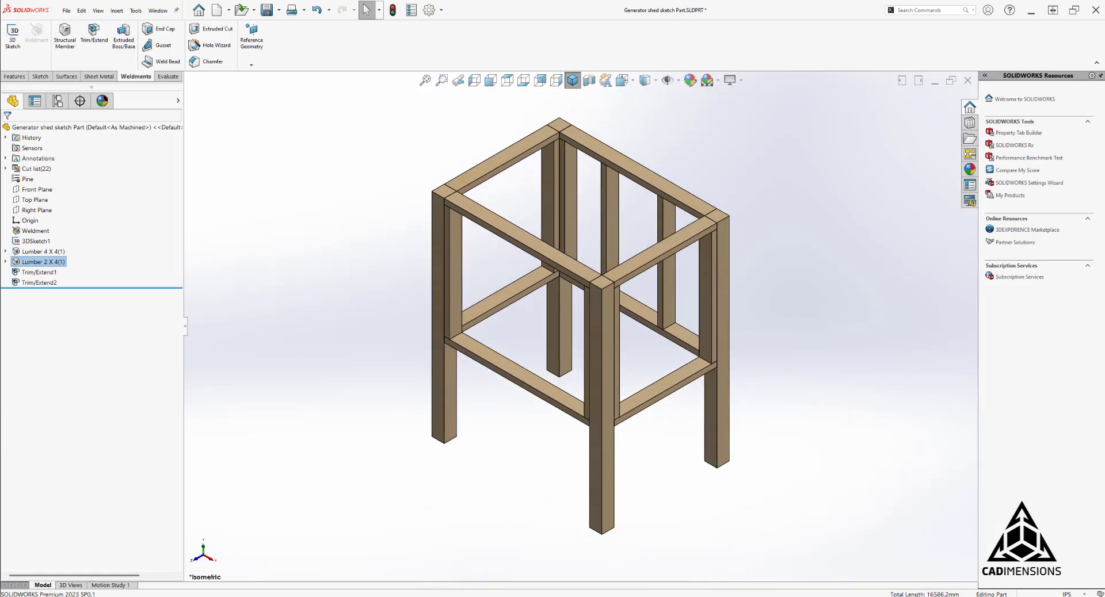